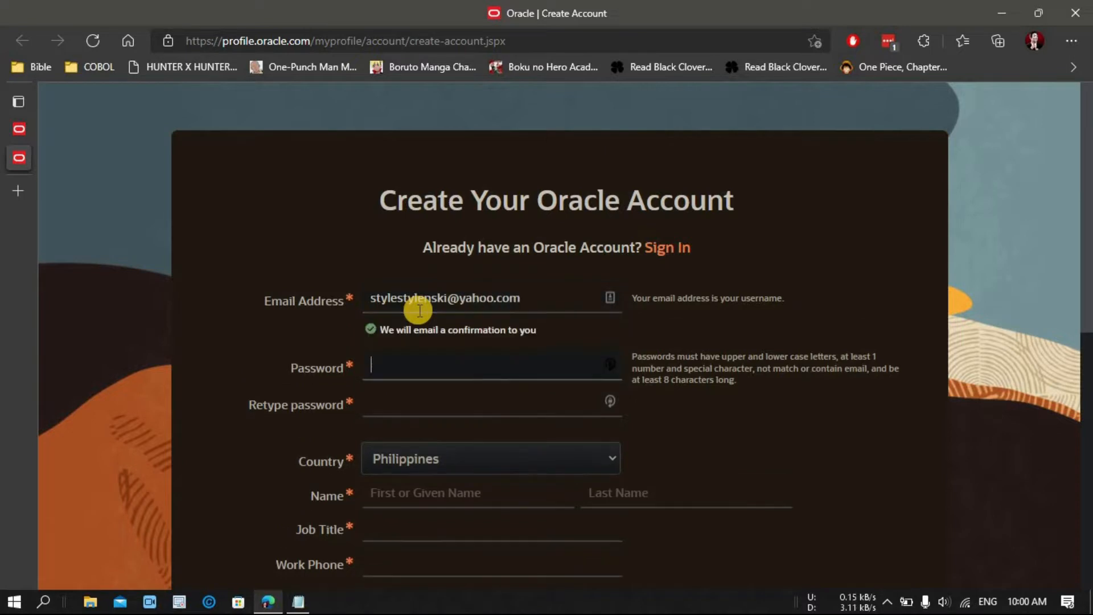
# Step: Fill both password fields with a LastPass-generated password that meets Oracle's rules
pyautogui.click(613, 364)
pyautogui.click(541, 530)
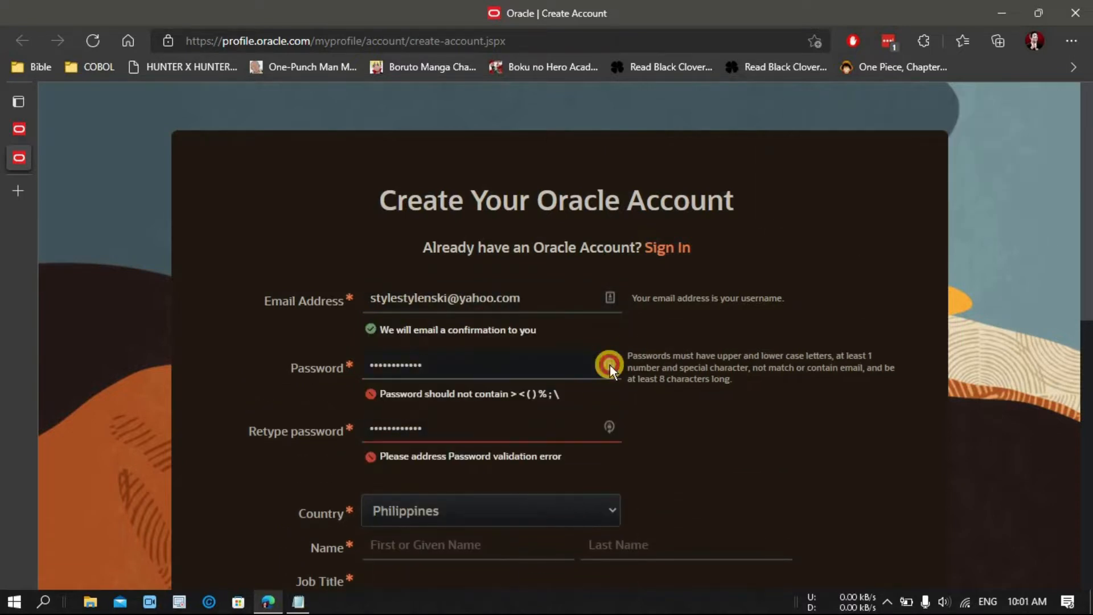
pyautogui.click(609, 365)
pyautogui.scroll(-3, 527, 489)
pyautogui.click(518, 507)
pyautogui.click(931, 203)
pyautogui.click(609, 176)
pyautogui.click(525, 507)
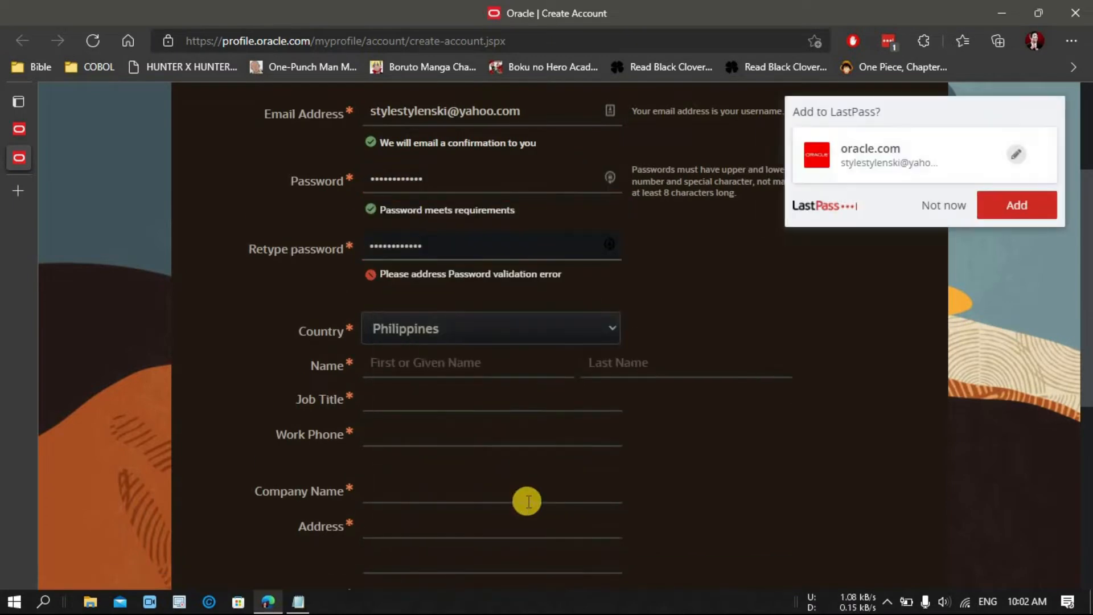
# Step: Enter the first and last name, job title N/A, and the work phone number
pyautogui.click(430, 339)
pyautogui.press('Tab')
pyautogui.press('Tab')
pyautogui.write('N/A')
pyautogui.press('Tab')
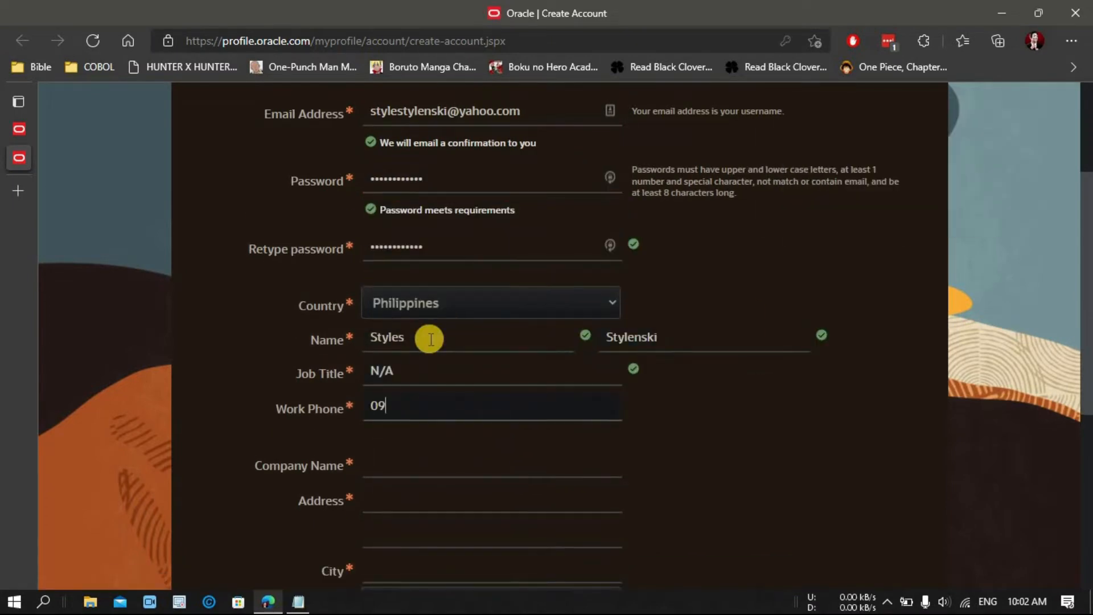
pyautogui.press('Tab')
pyautogui.scroll(-3, 545, 405)
pyautogui.write('n/a')
# Step: Set the company to 'no company', then fill in the address, city, state and postal code
pyautogui.press('Tab')
pyautogui.click(446, 282)
pyautogui.press('BackSpace')
pyautogui.press('BackSpace')
pyautogui.press('BackSpace')
pyautogui.write('no company')
pyautogui.press('Tab')
pyautogui.write('crossing curve')
pyautogui.press('Tab')
pyautogui.press('Tab')
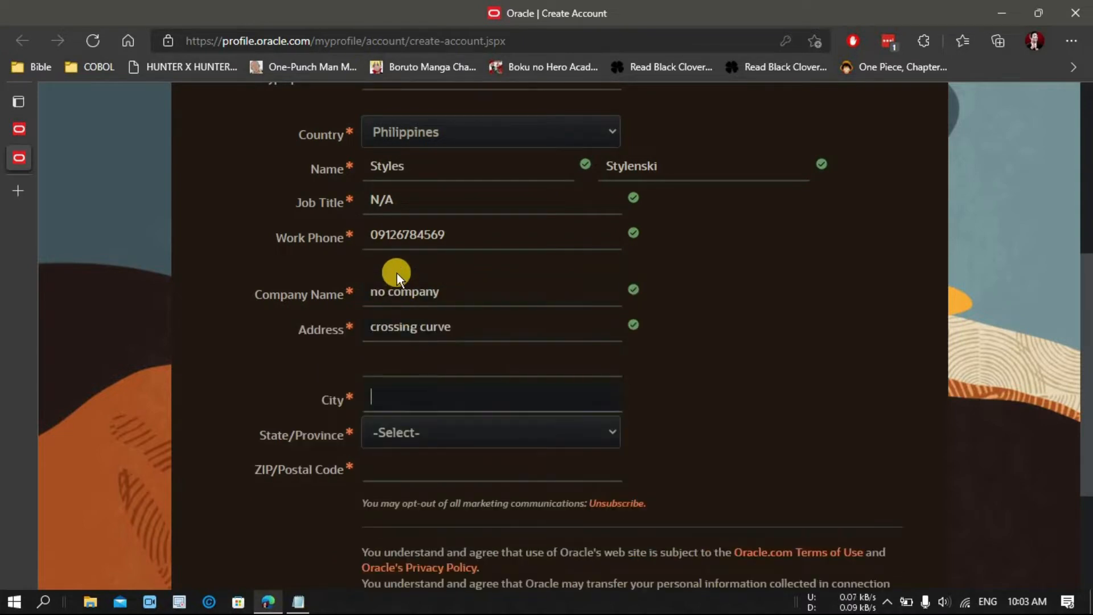
pyautogui.write('Manila')
pyautogui.click(409, 433)
pyautogui.click(402, 546)
pyautogui.click(586, 471)
pyautogui.write('1000')
pyautogui.scroll(-3, 759, 446)
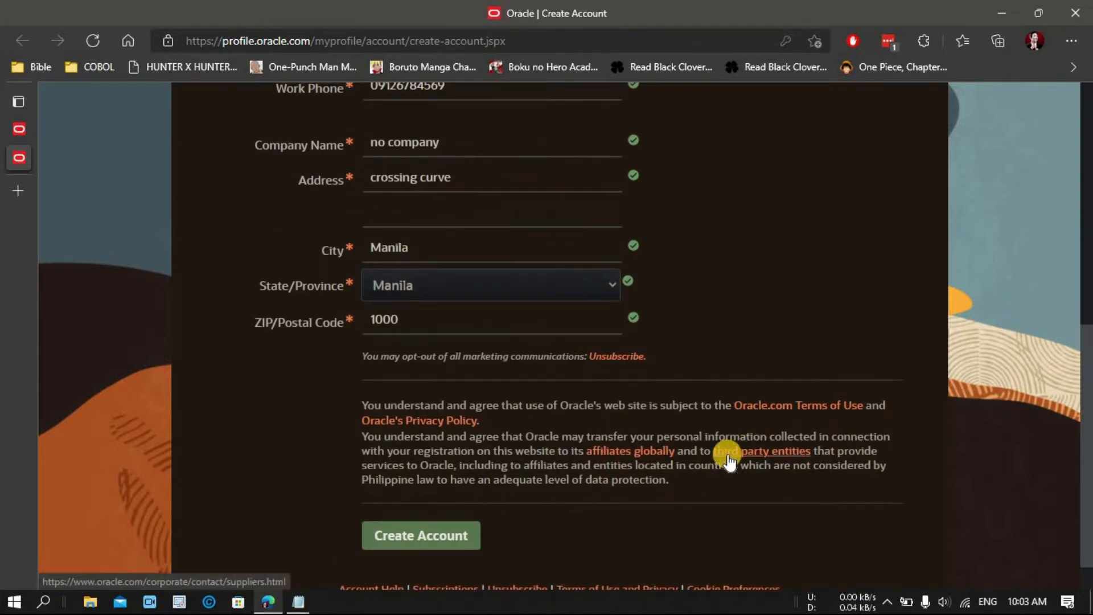
# Step: Create the account, decline saving the password, and go to login.oracle.com
pyautogui.click(450, 533)
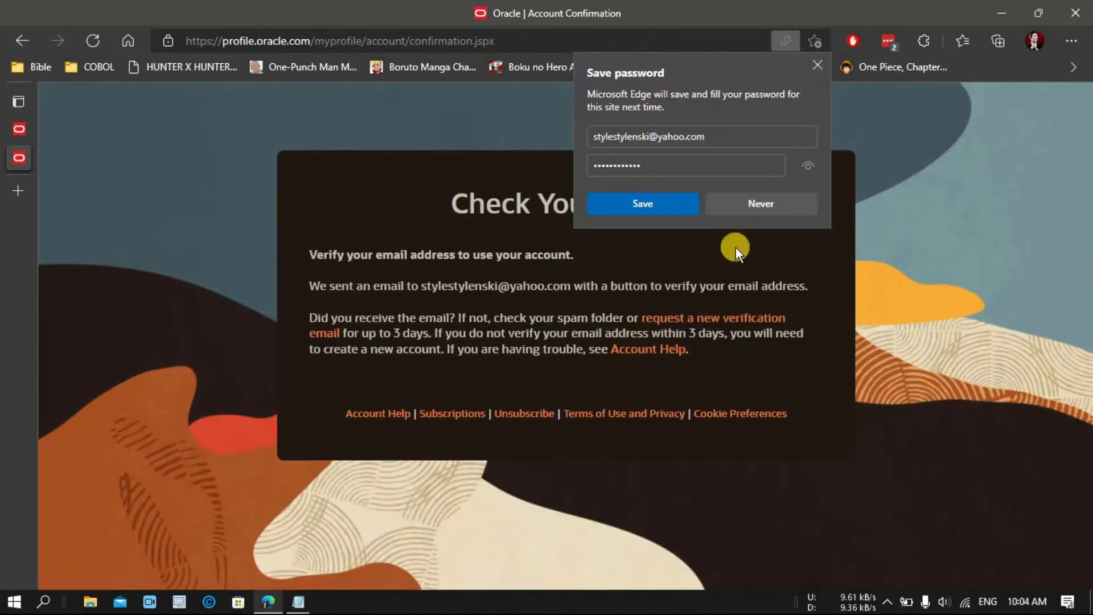
pyautogui.click(787, 198)
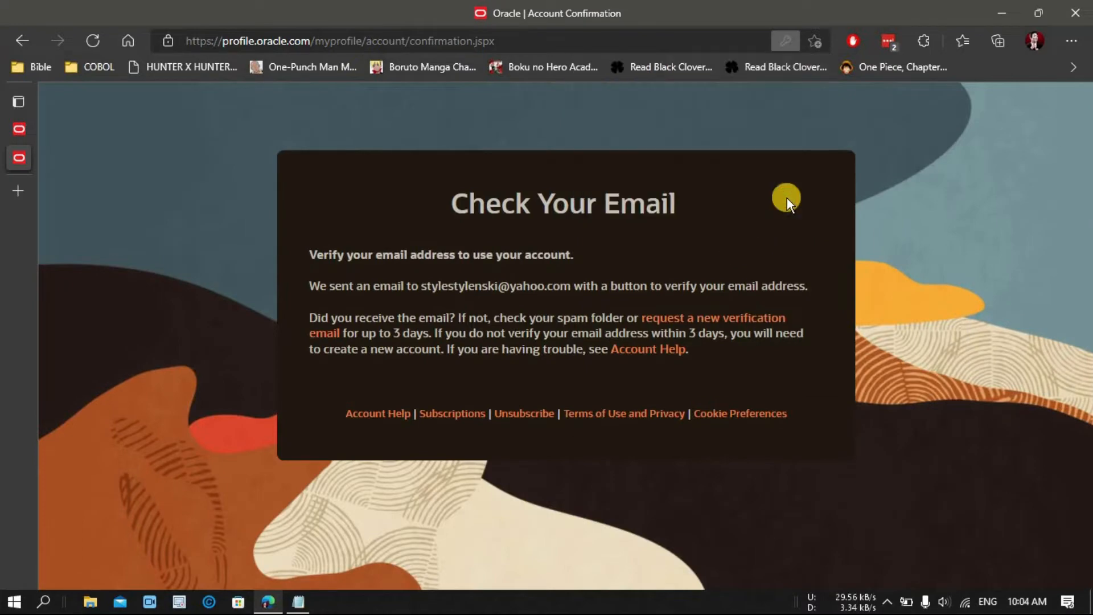
pyautogui.click(100, 38)
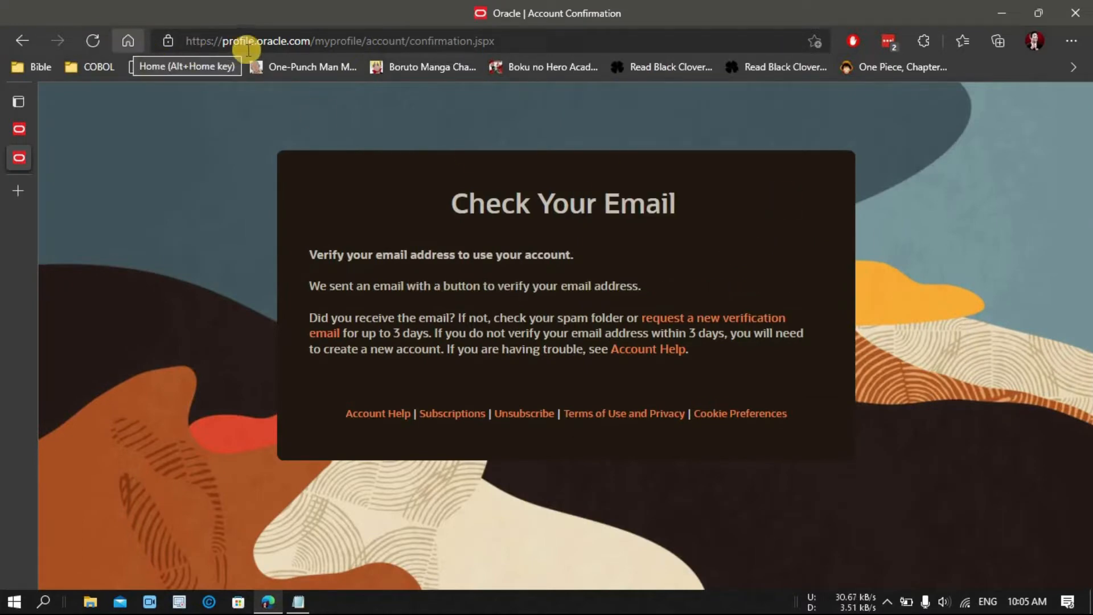
pyautogui.click(263, 44)
pyautogui.press('Return')
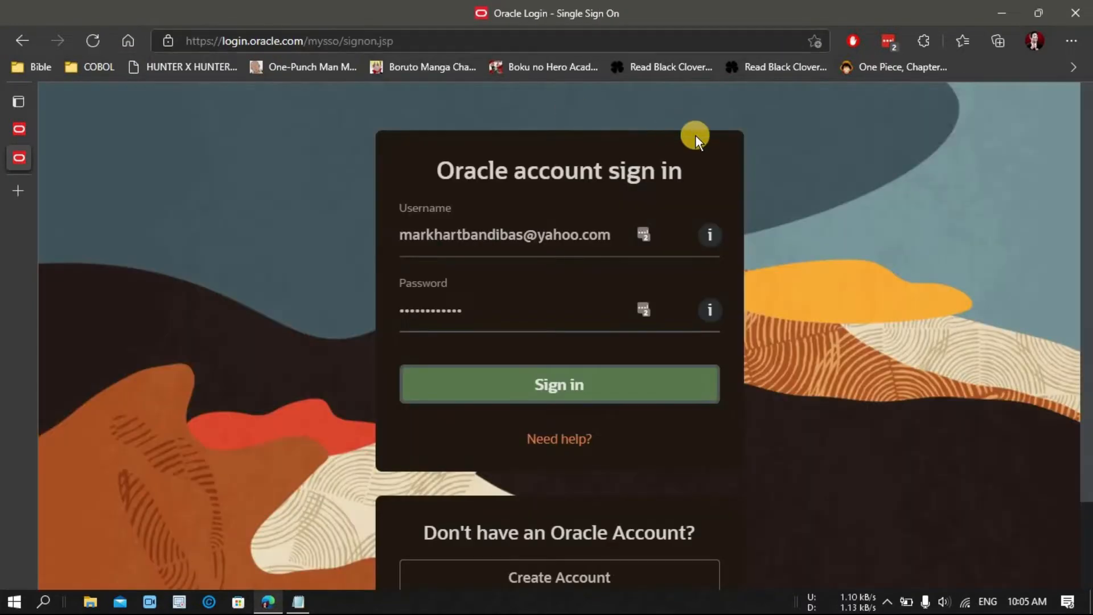
# Step: Sign in to the new Oracle account using the saved LastPass credentials
pyautogui.click(644, 234)
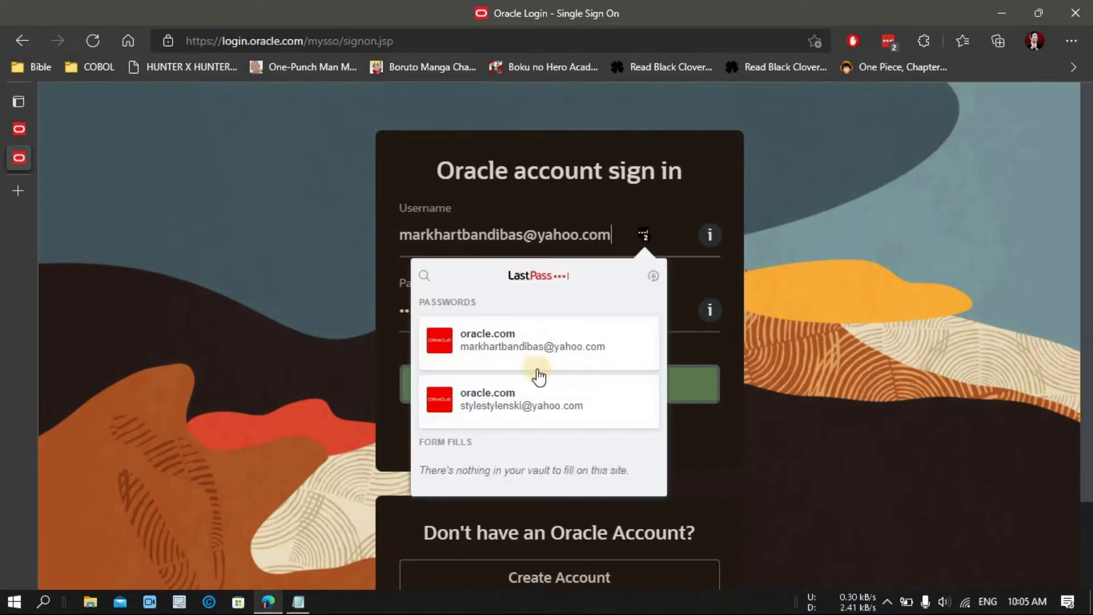
pyautogui.click(489, 403)
pyautogui.click(518, 385)
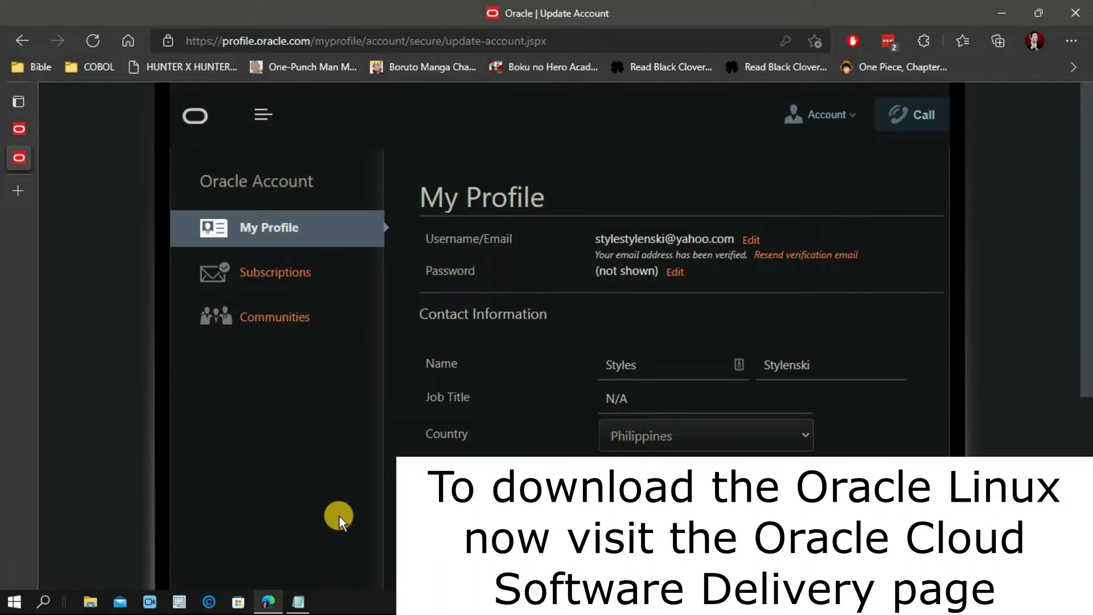
# Step: Copy the edelivery.oracle.com link from the Notepad notes
pyautogui.click(298, 602)
pyautogui.moveTo(608, 146); pyautogui.dragTo(420, 146)
pyautogui.rightClick(431, 147)
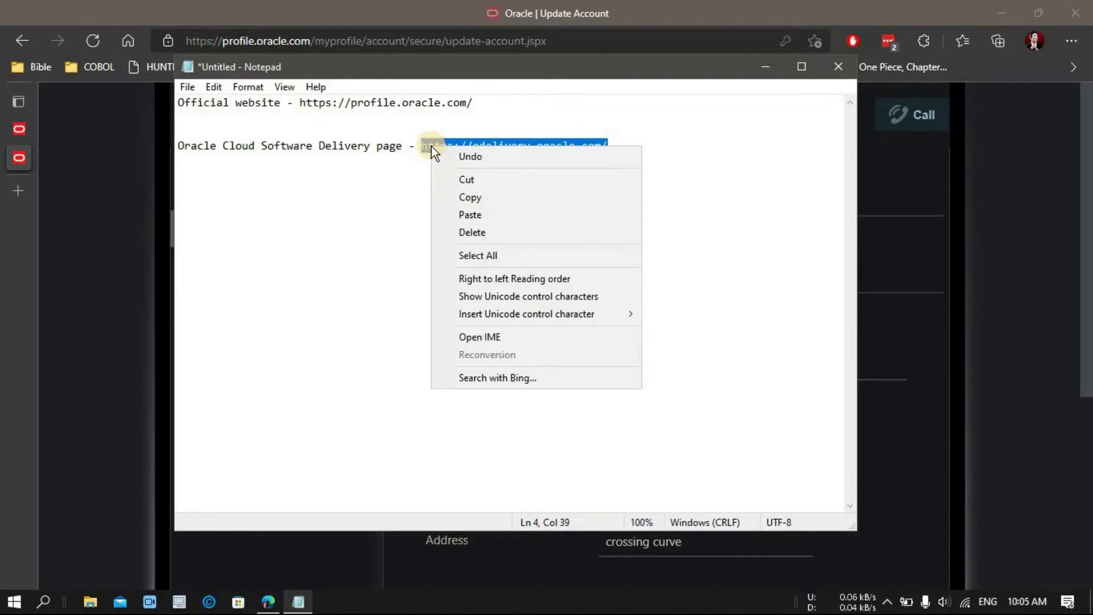
pyautogui.click(470, 197)
pyautogui.click(149, 77)
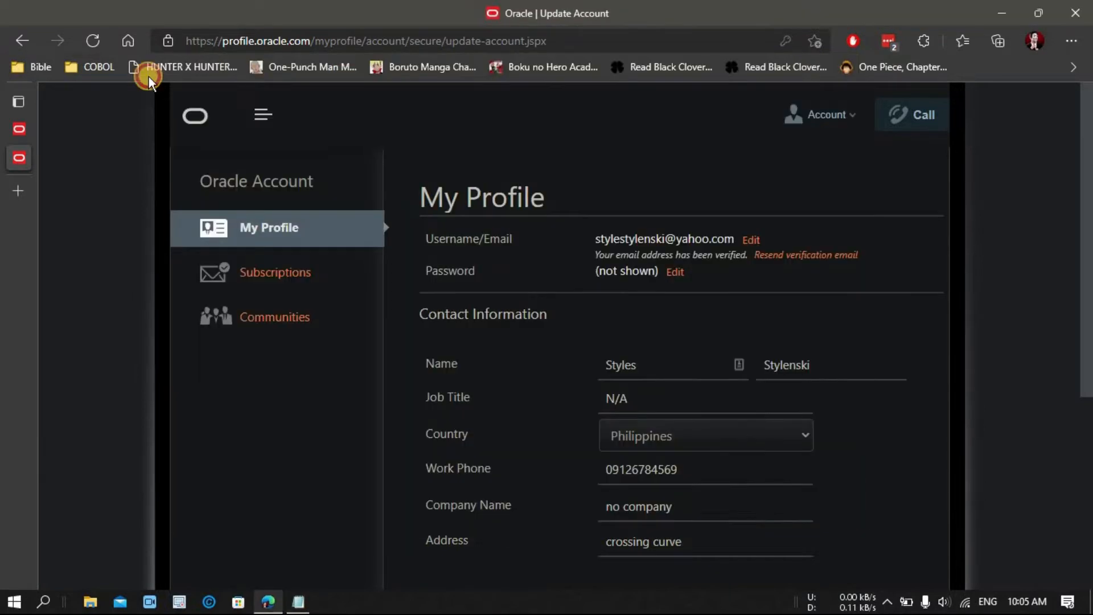
# Step: Load the link in a new tab with Paste and go, then sign in
pyautogui.click(22, 183)
pyautogui.rightClick(220, 36)
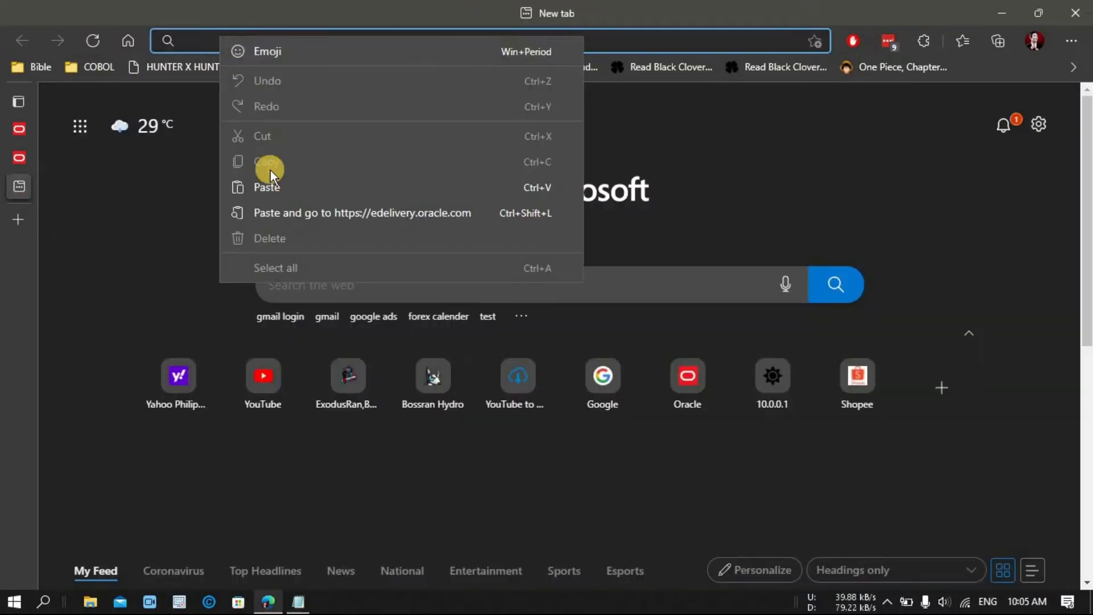
pyautogui.click(288, 213)
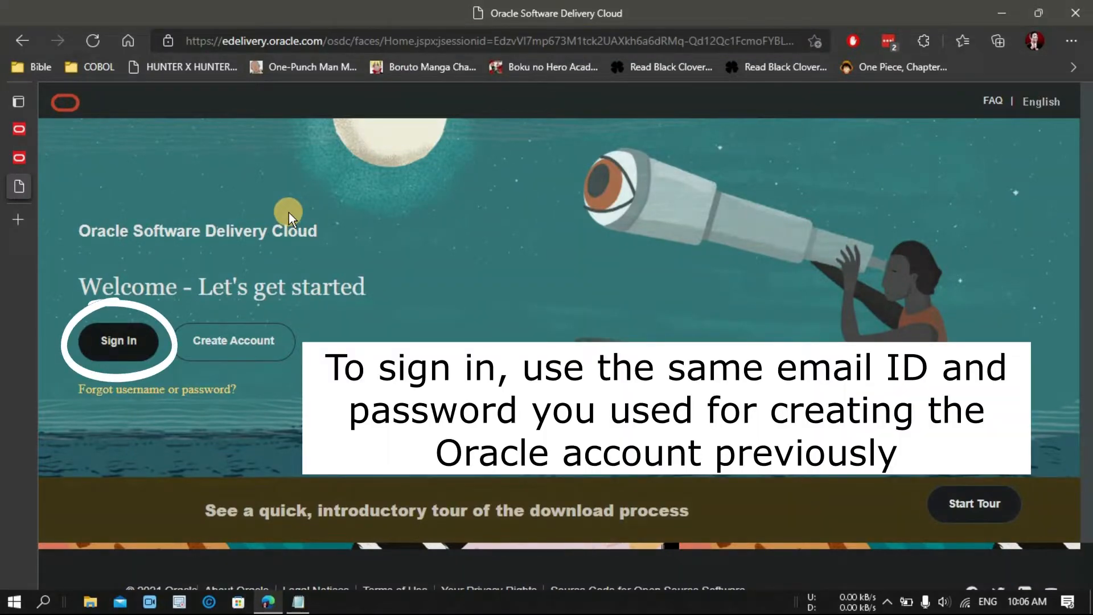
pyautogui.click(121, 340)
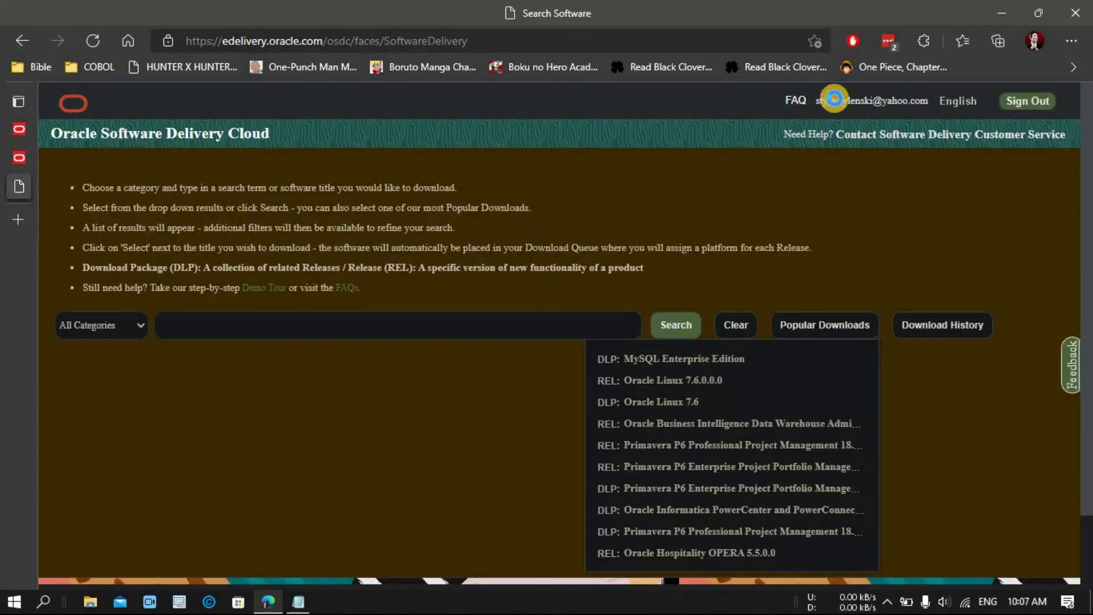
pyautogui.moveTo(817, 100); pyautogui.dragTo(928, 101)
pyautogui.click(865, 104)
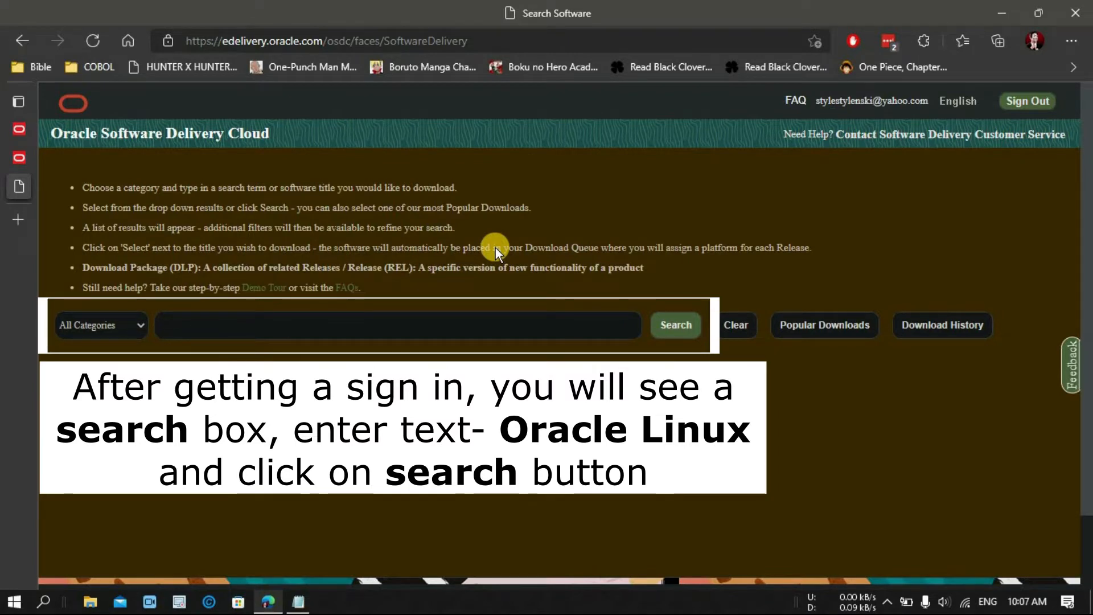
# Step: Search Software Delivery Cloud for 'Oracle Linux'
pyautogui.click(224, 324)
pyautogui.write('Ora')
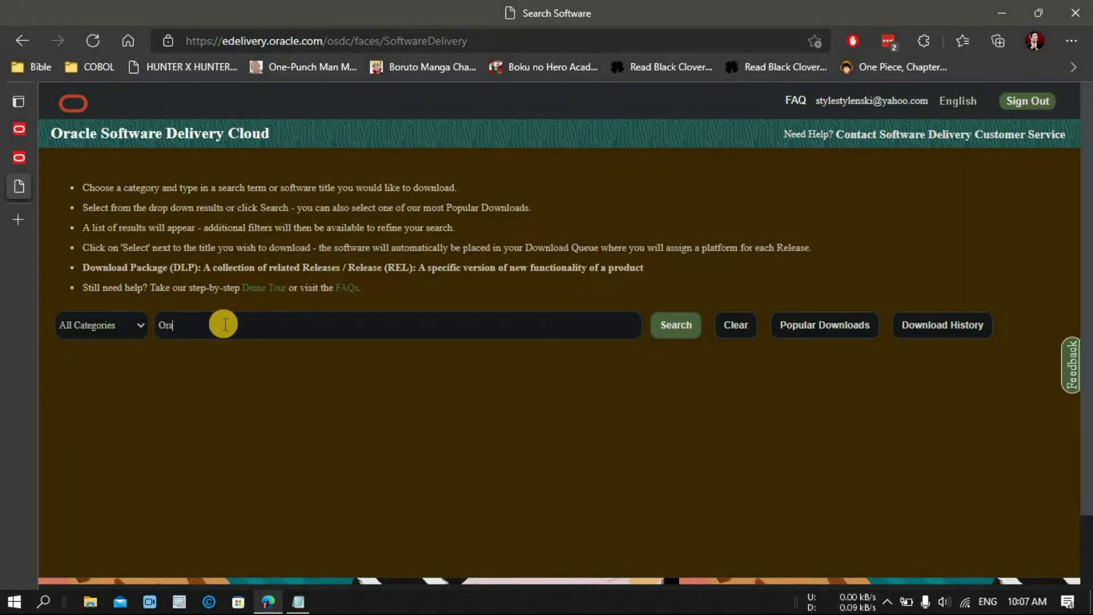
pyautogui.write('cle Linux')
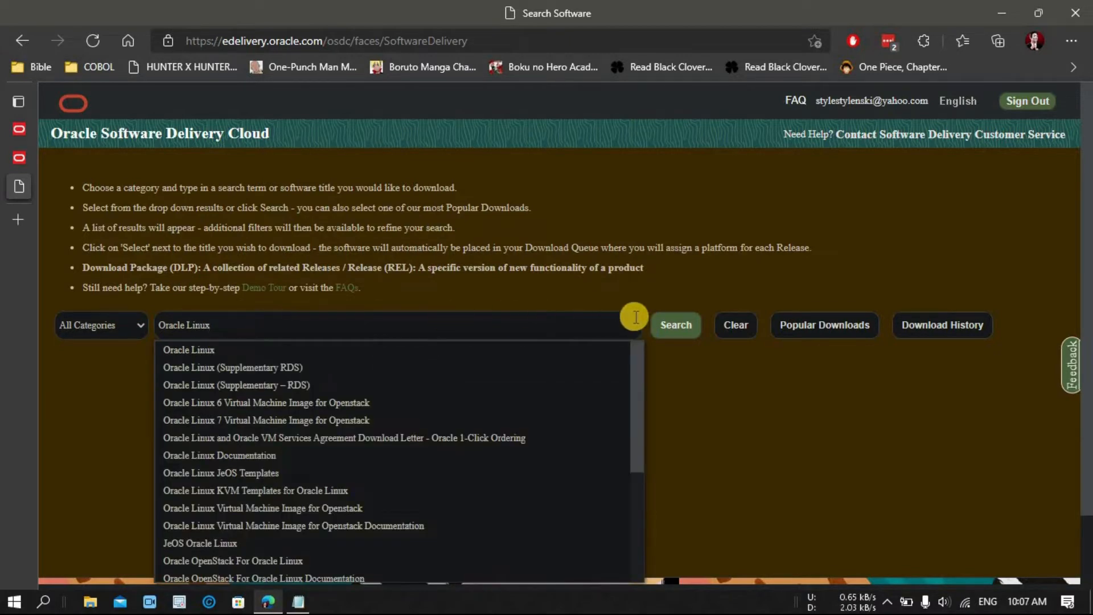
pyautogui.click(676, 325)
# Step: Add DLP: Oracle Linux 8.5.0.0.0 to the queue and continue to the Download Queue
pyautogui.click(192, 398)
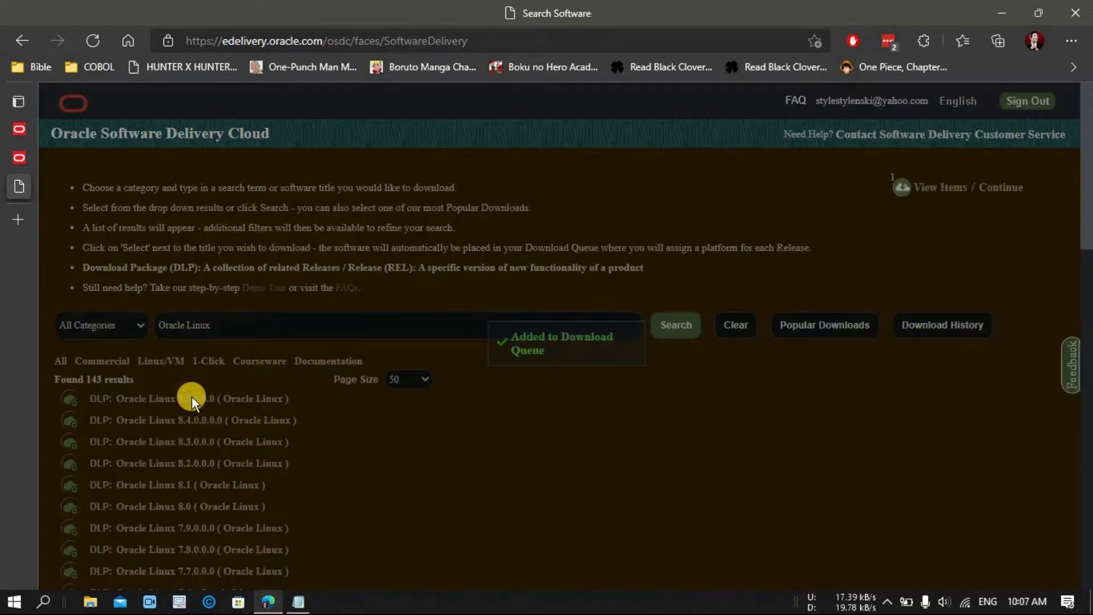
pyautogui.scroll(-5, 192, 397)
pyautogui.moveTo(1086, 275); pyautogui.dragTo(1085, 173)
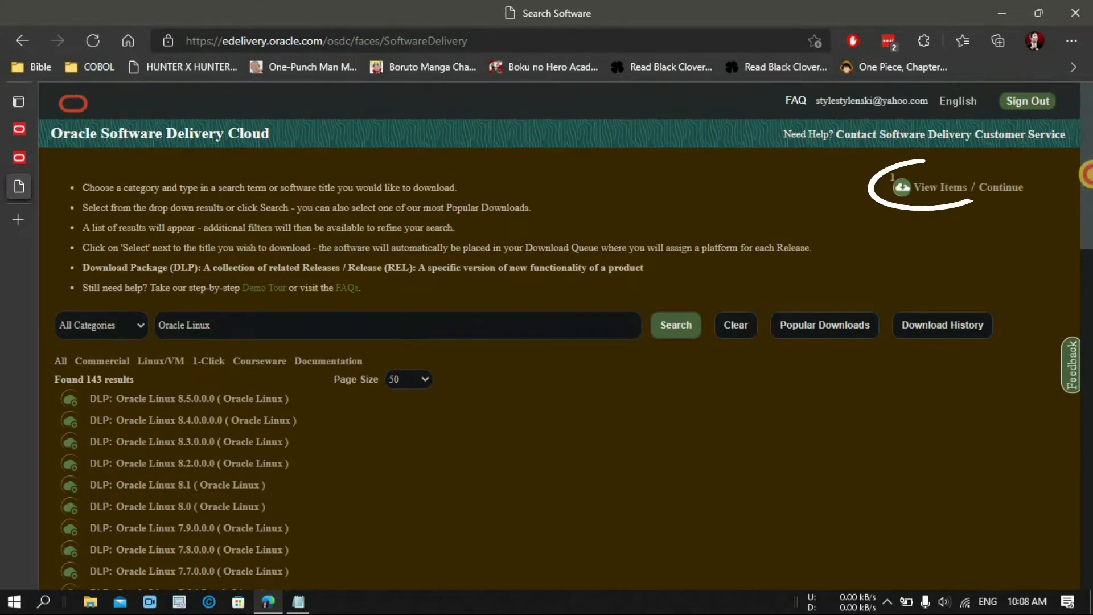
pyautogui.click(918, 190)
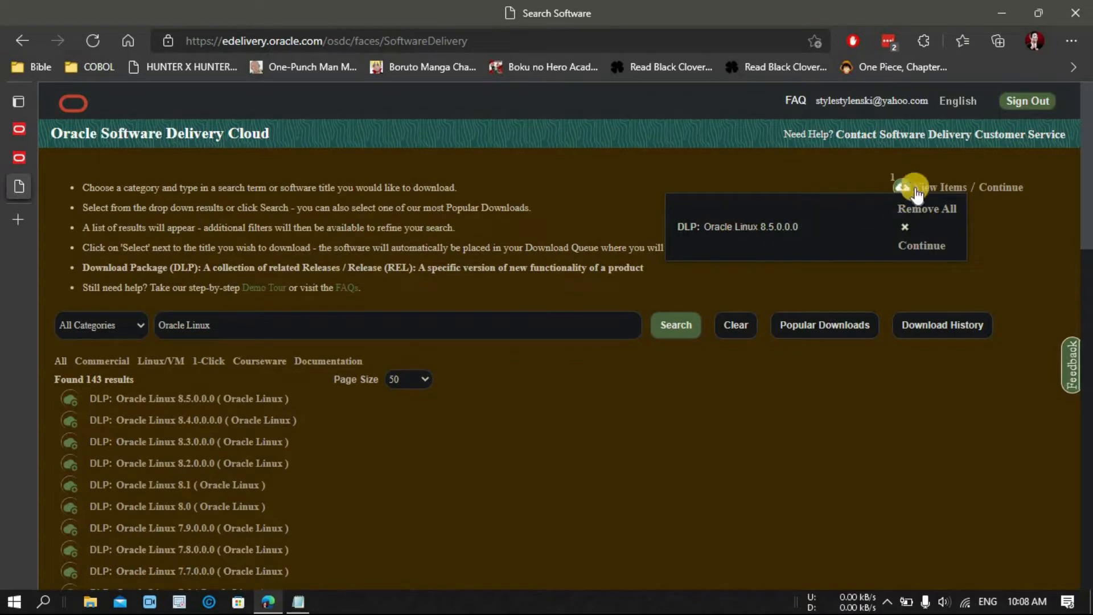
pyautogui.click(923, 247)
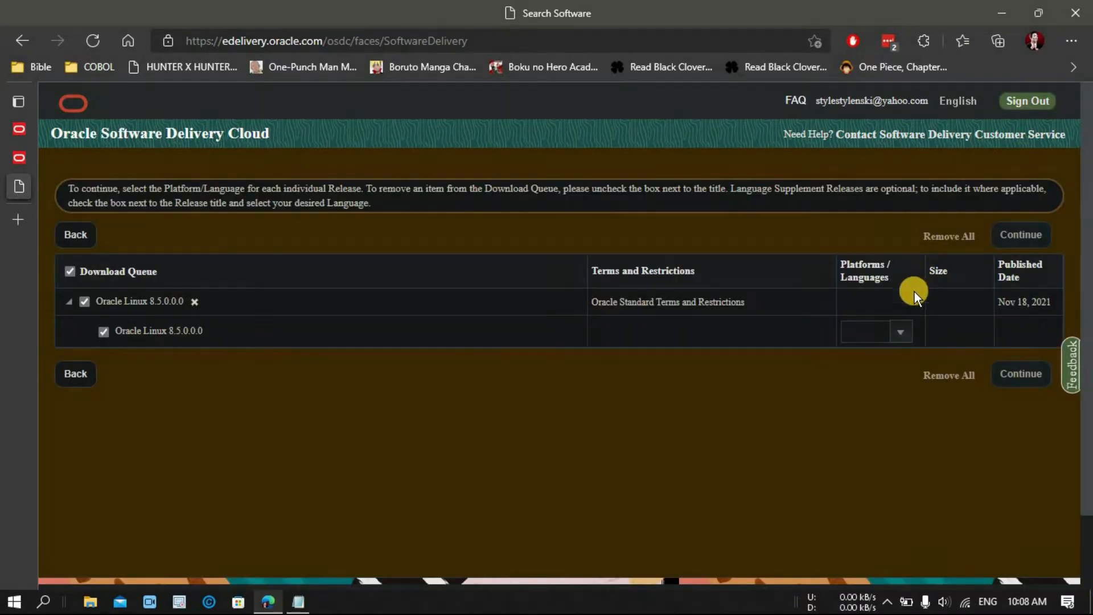
# Step: Choose x86 64 bit as the platform and accept the Oracle License Agreement
pyautogui.click(903, 330)
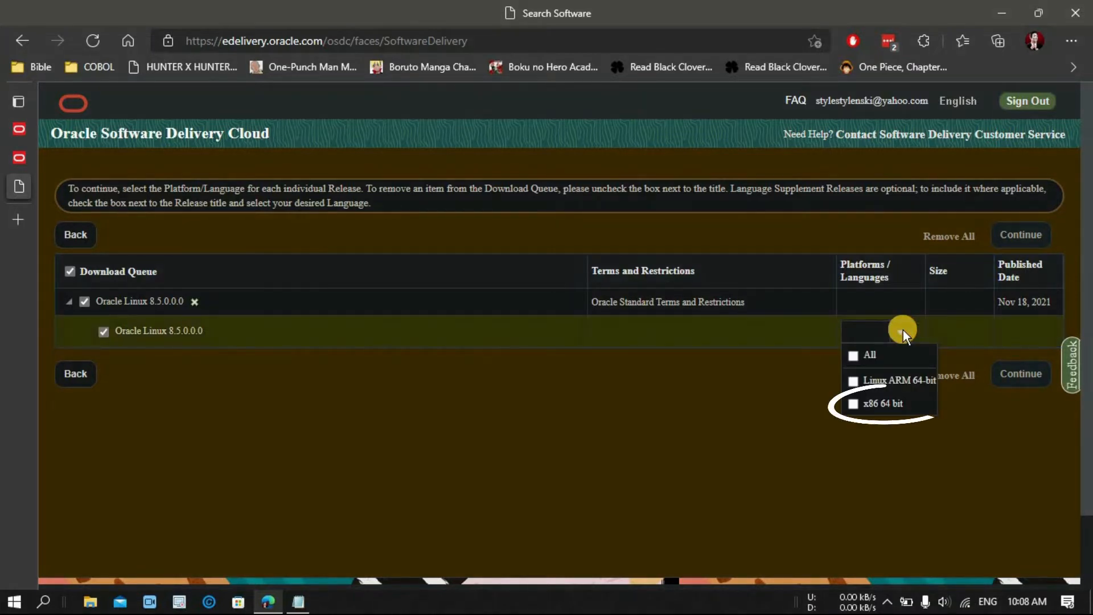
pyautogui.click(878, 401)
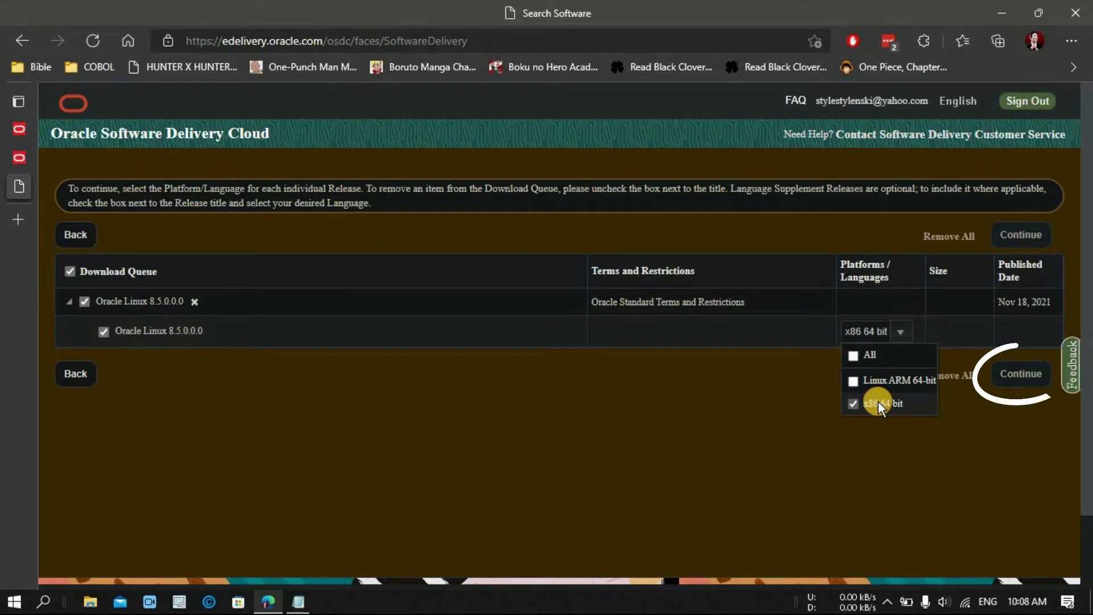
pyautogui.click(1019, 378)
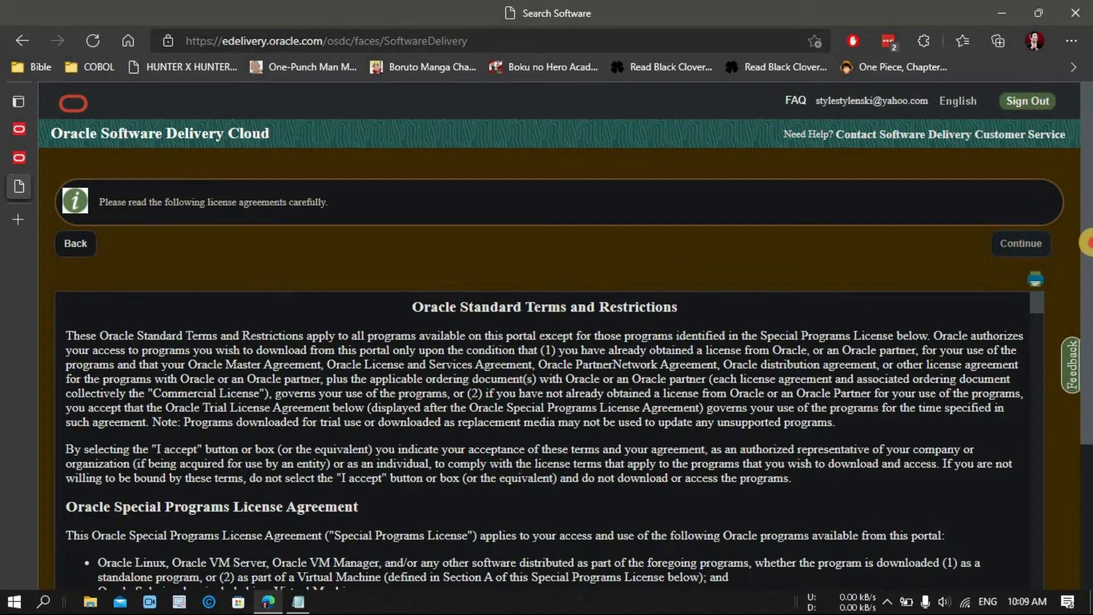
pyautogui.scroll(-3, 1085, 429)
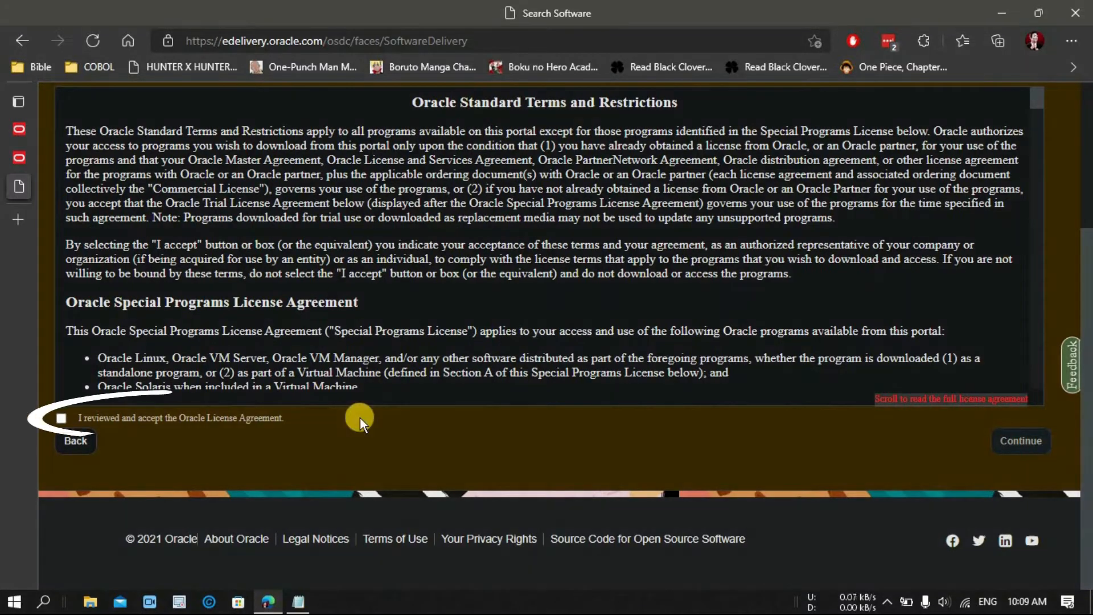
pyautogui.click(61, 418)
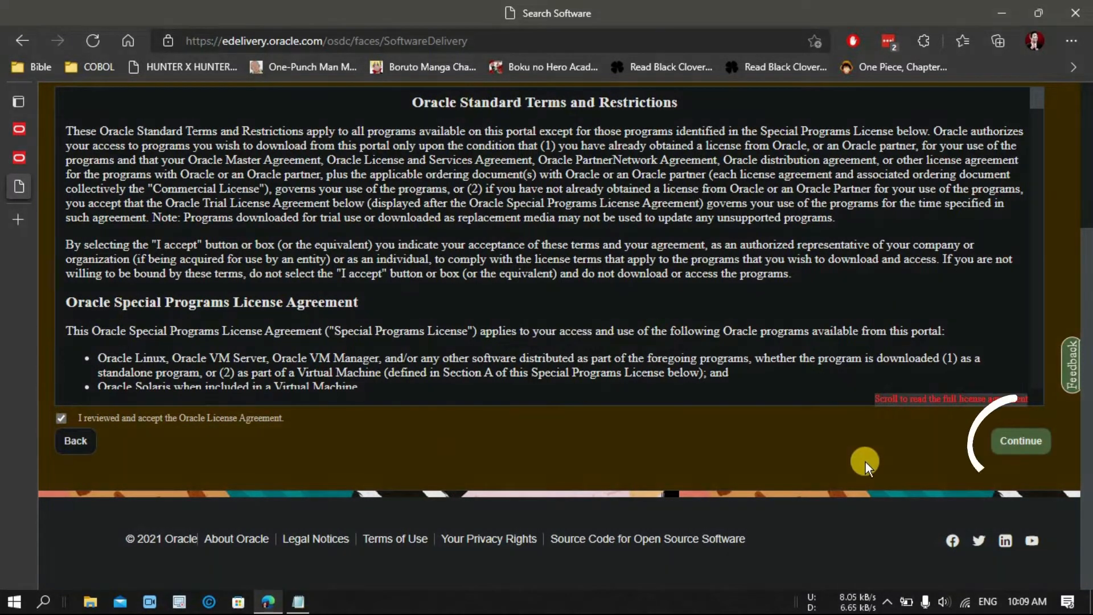
# Step: Uncheck V1018318-01, V1018319-01 and the source ISO, then download V1018317-01.iso (9.9 GB)
pyautogui.click(1024, 442)
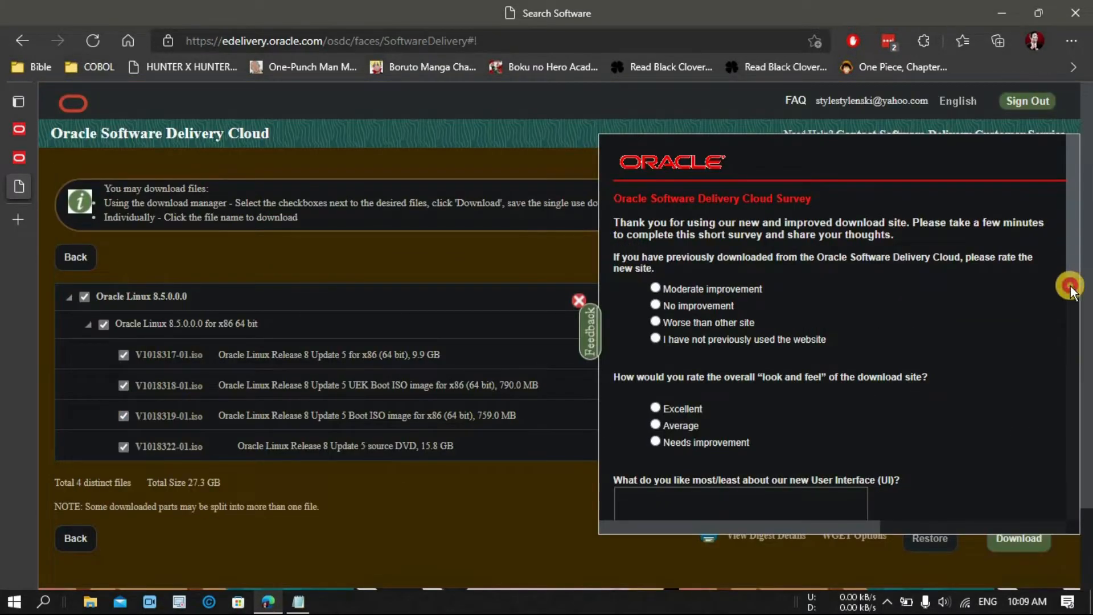
pyautogui.scroll(-10, 1070, 286)
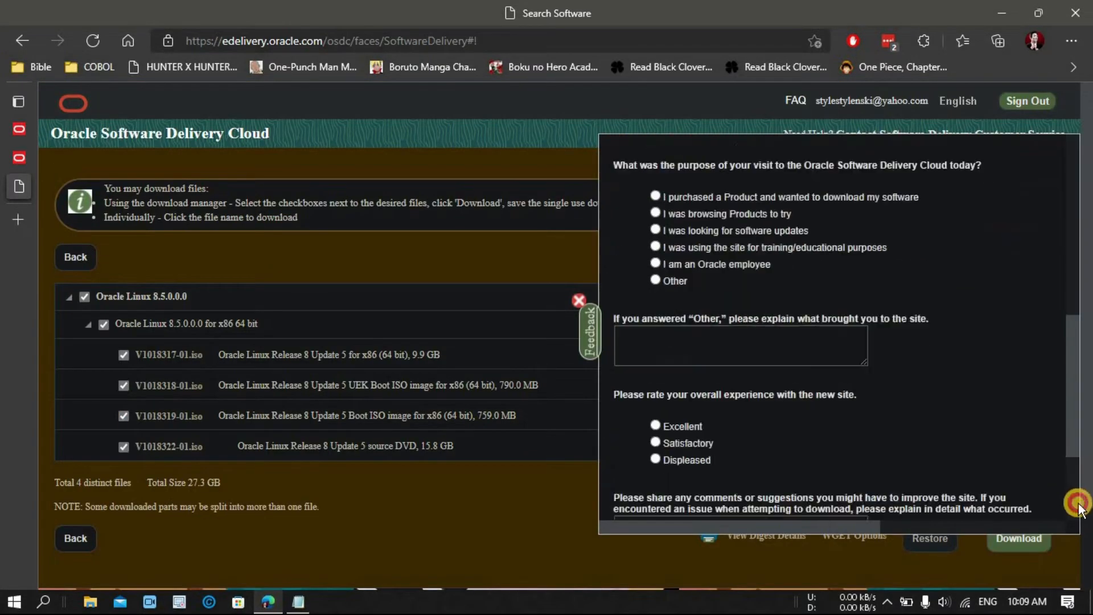
pyautogui.click(579, 300)
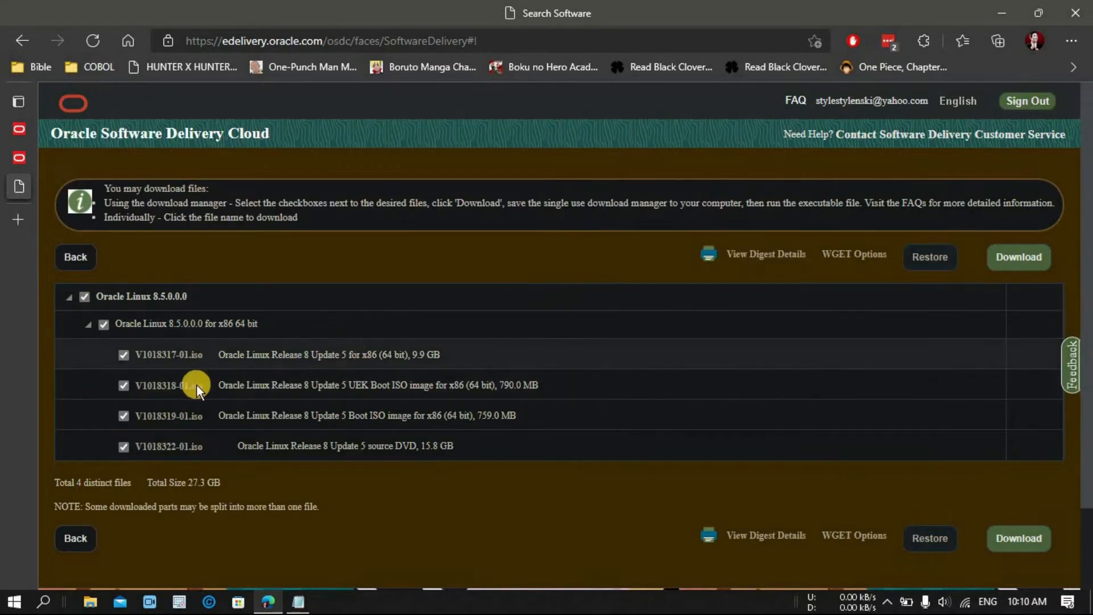
pyautogui.click(126, 385)
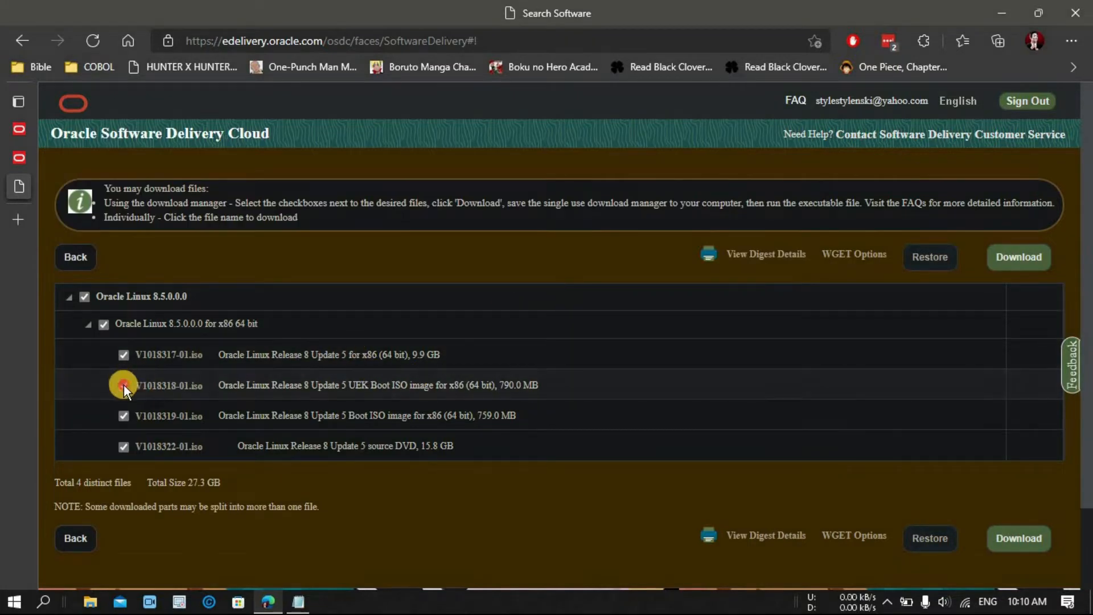
pyautogui.click(124, 445)
pyautogui.click(123, 416)
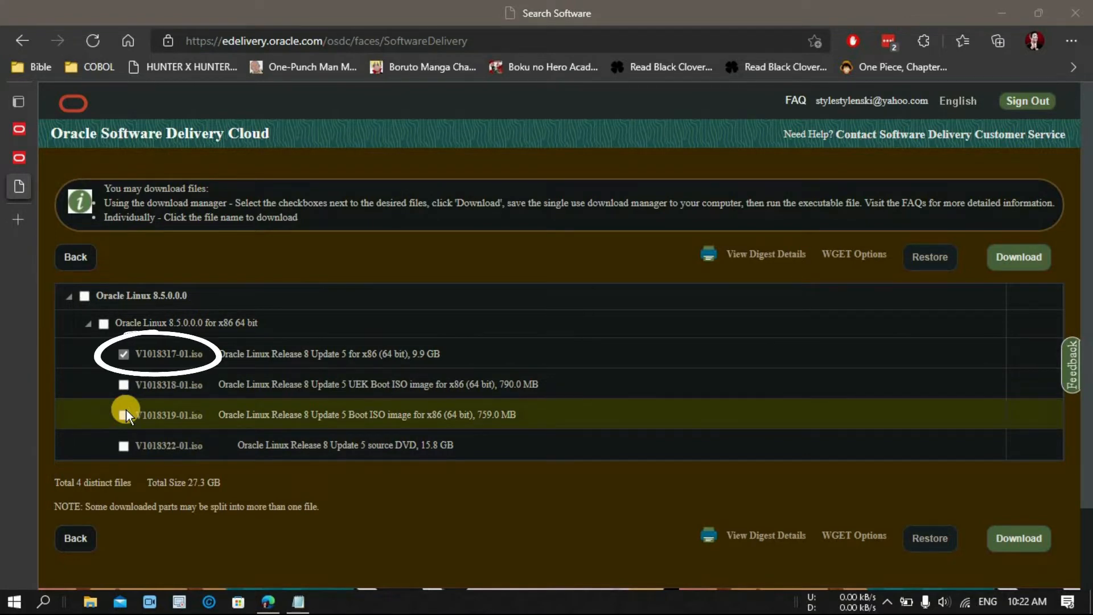
pyautogui.click(166, 356)
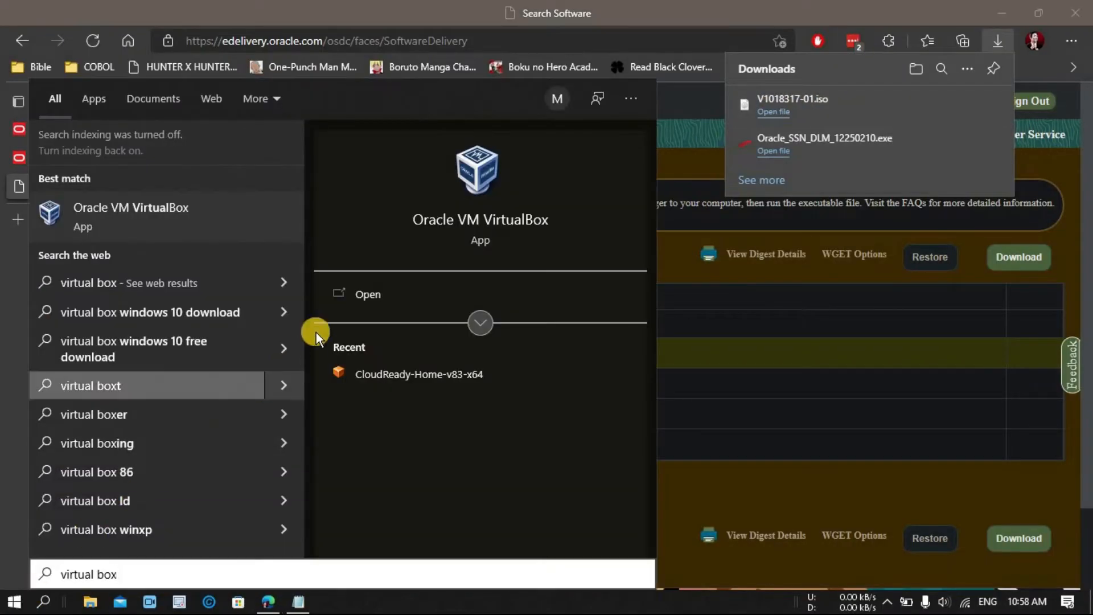
# Step: Launch VirtualBox and start a new VM named Oracle with 1941 MB memory
pyautogui.click(356, 292)
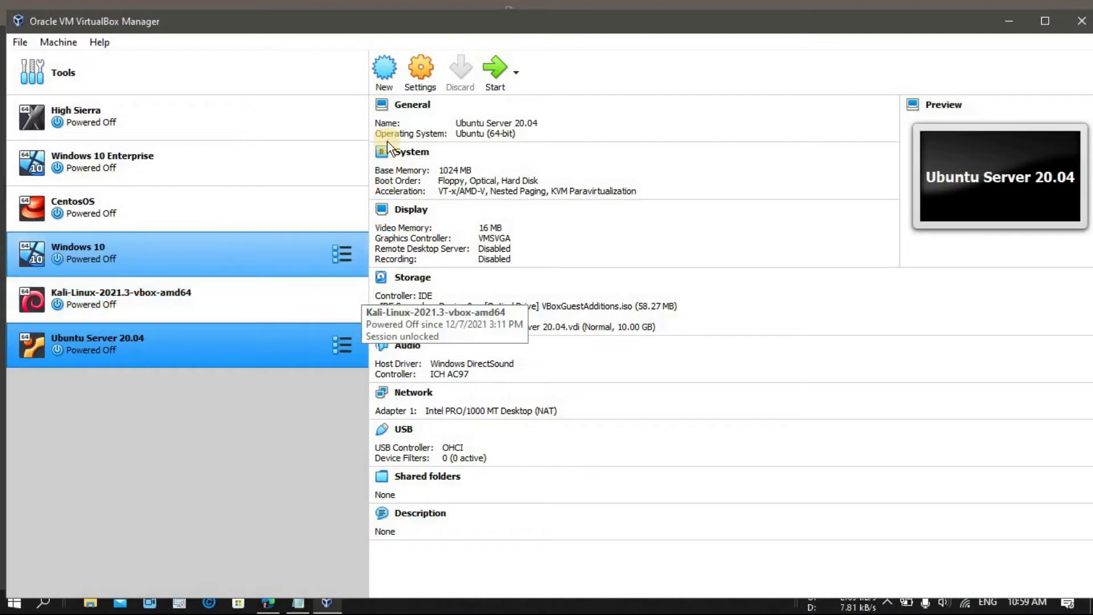
pyautogui.click(386, 75)
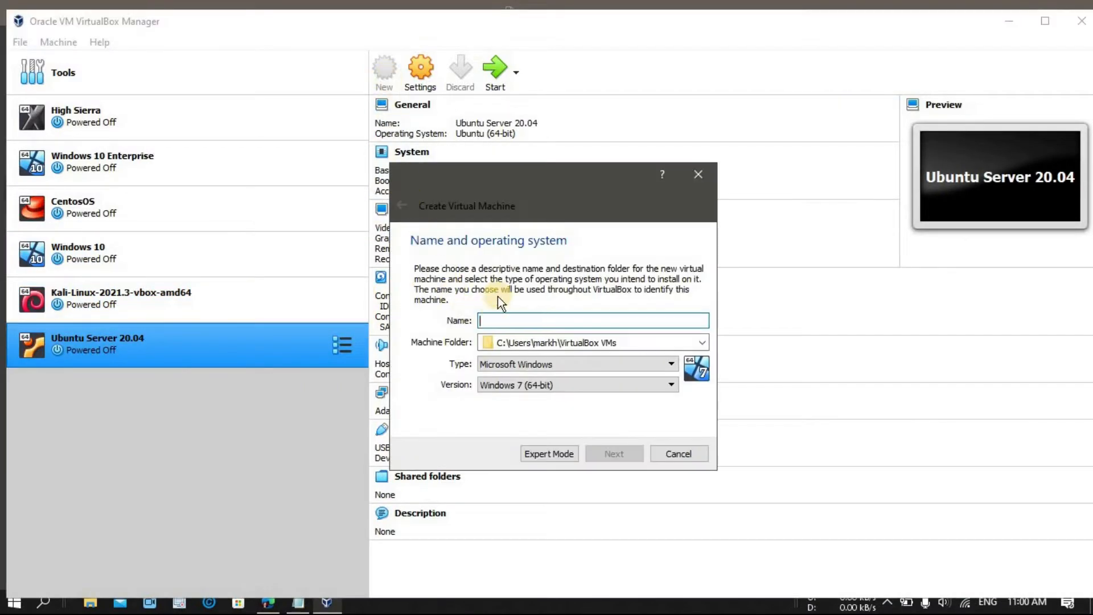
pyautogui.write('Oracle')
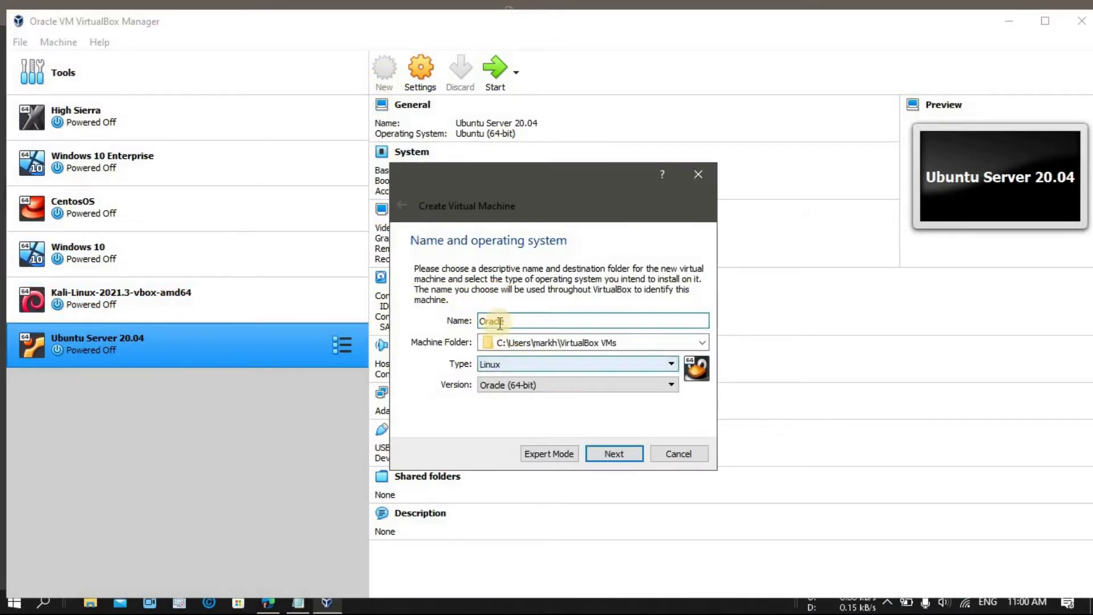
pyautogui.click(606, 450)
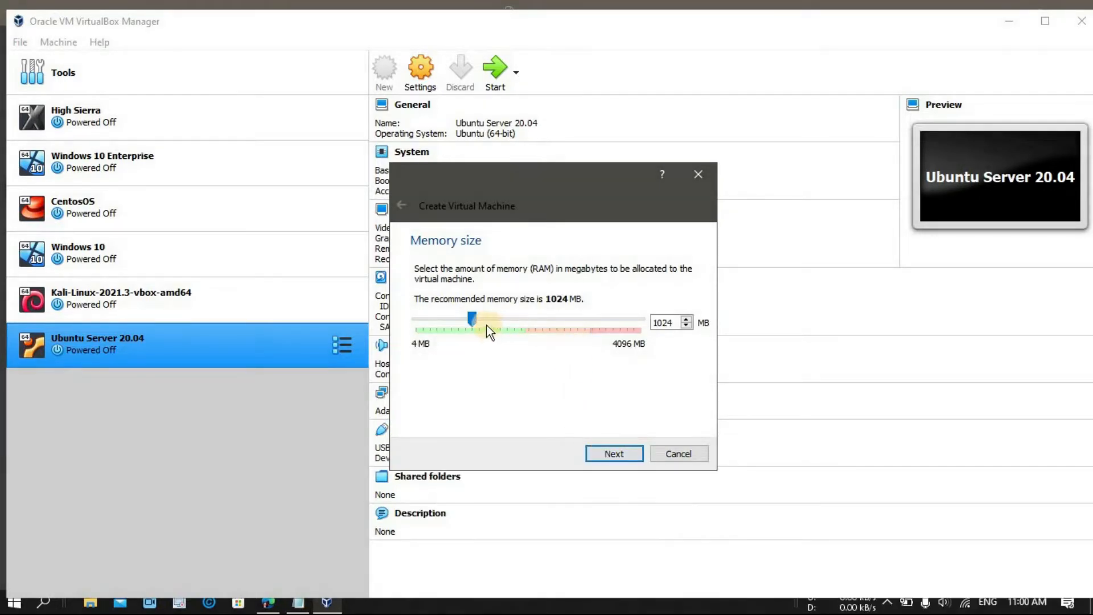
pyautogui.moveTo(474, 317); pyautogui.dragTo(522, 318)
pyautogui.click(620, 454)
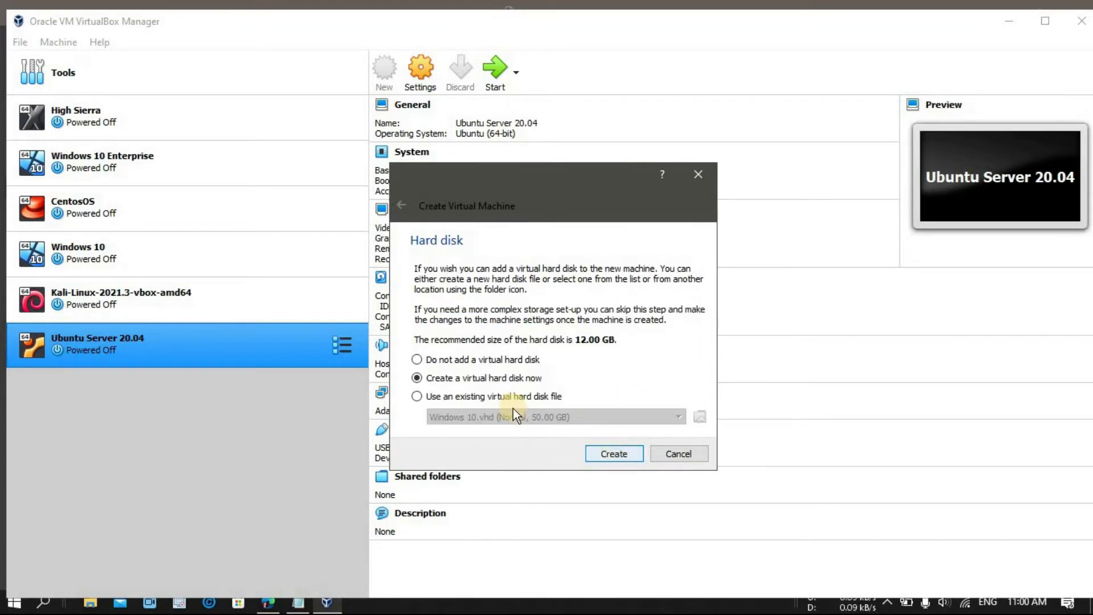
# Step: Give the VM a new 20.13 GB VDI hard disk and finish creating it
pyautogui.click(609, 452)
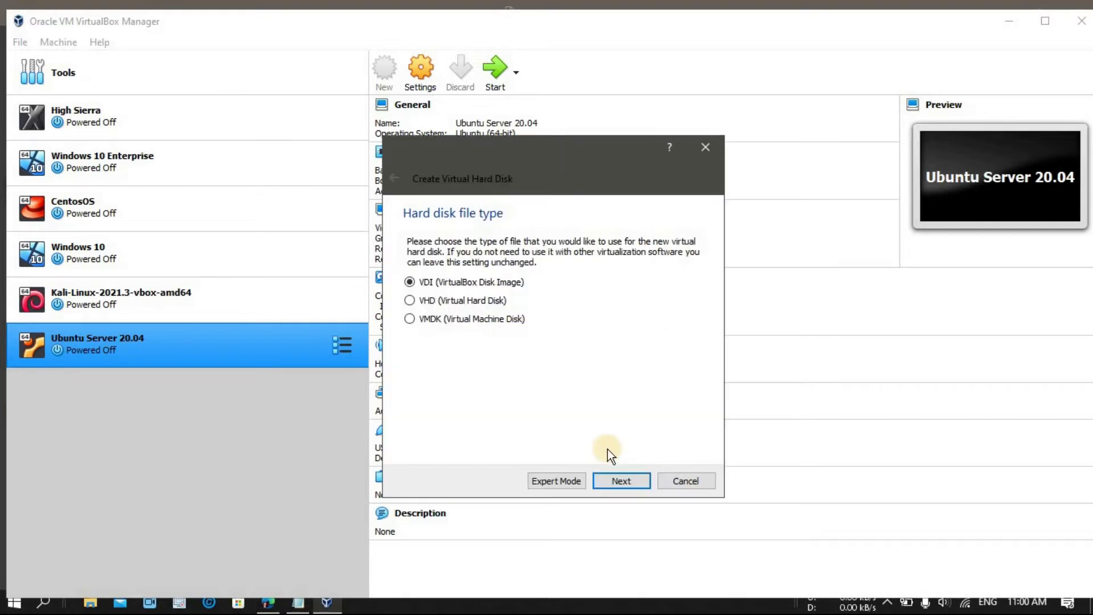
pyautogui.click(618, 478)
pyautogui.click(622, 481)
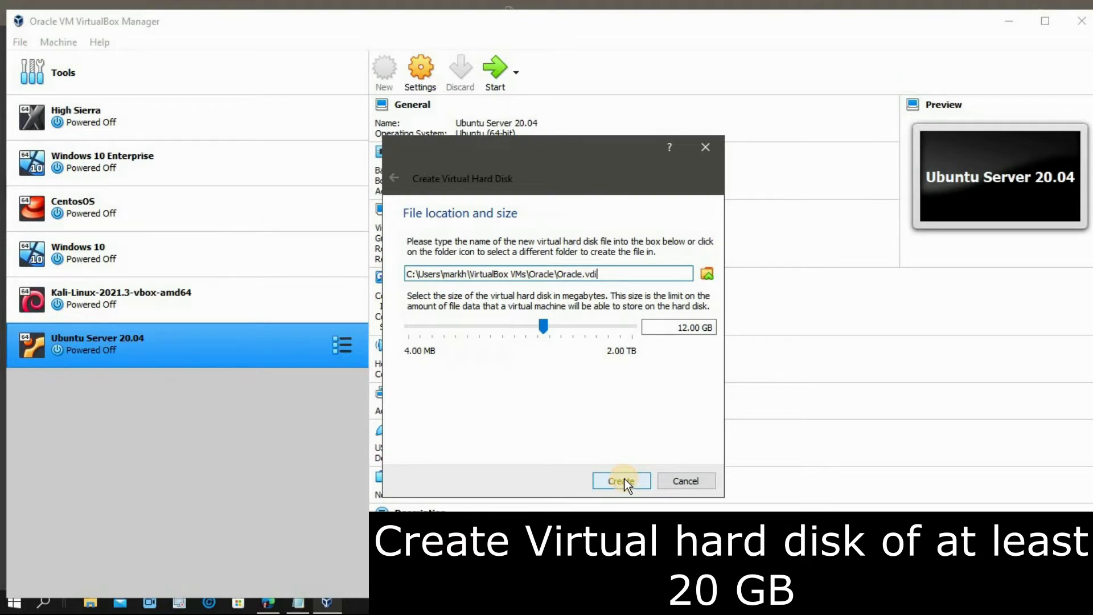
pyautogui.moveTo(548, 328); pyautogui.dragTo(553, 324)
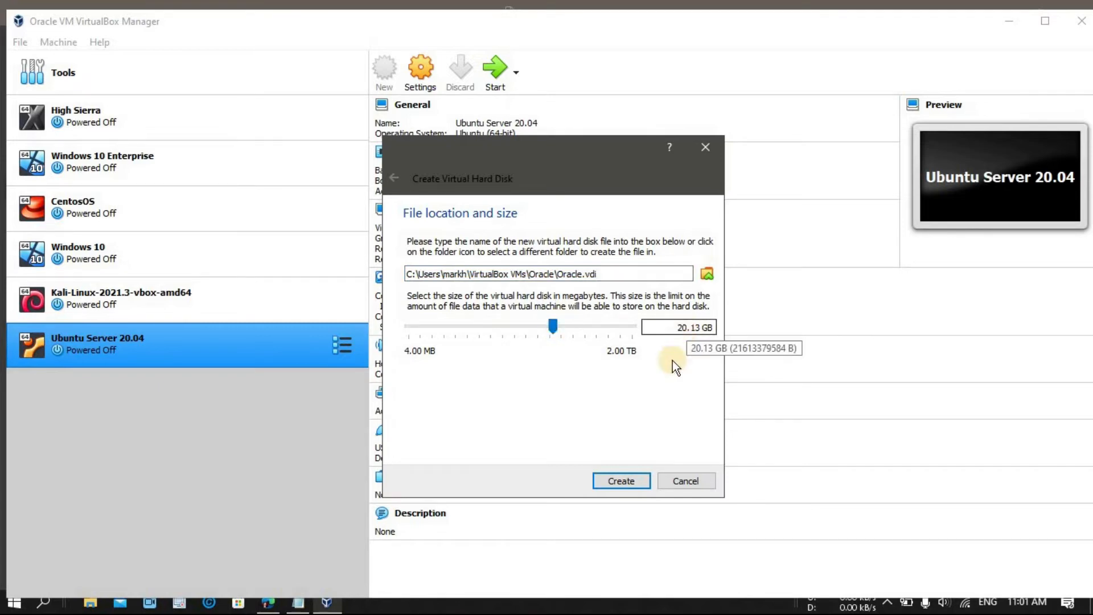
pyautogui.click(633, 480)
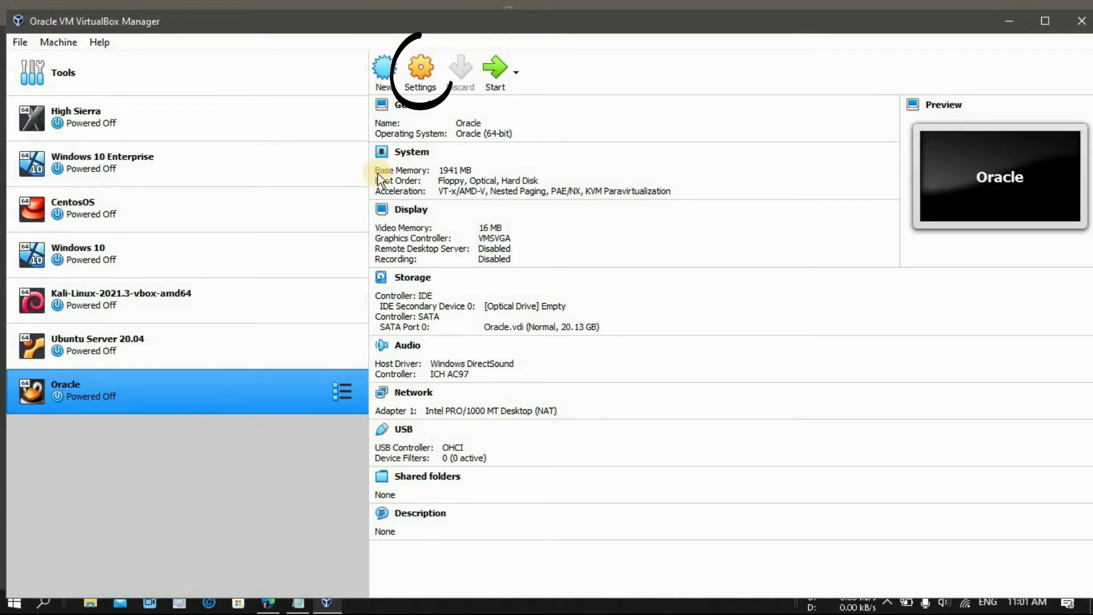
# Step: In the Oracle VM's Storage settings, select the empty optical drive's disk selector
pyautogui.click(422, 80)
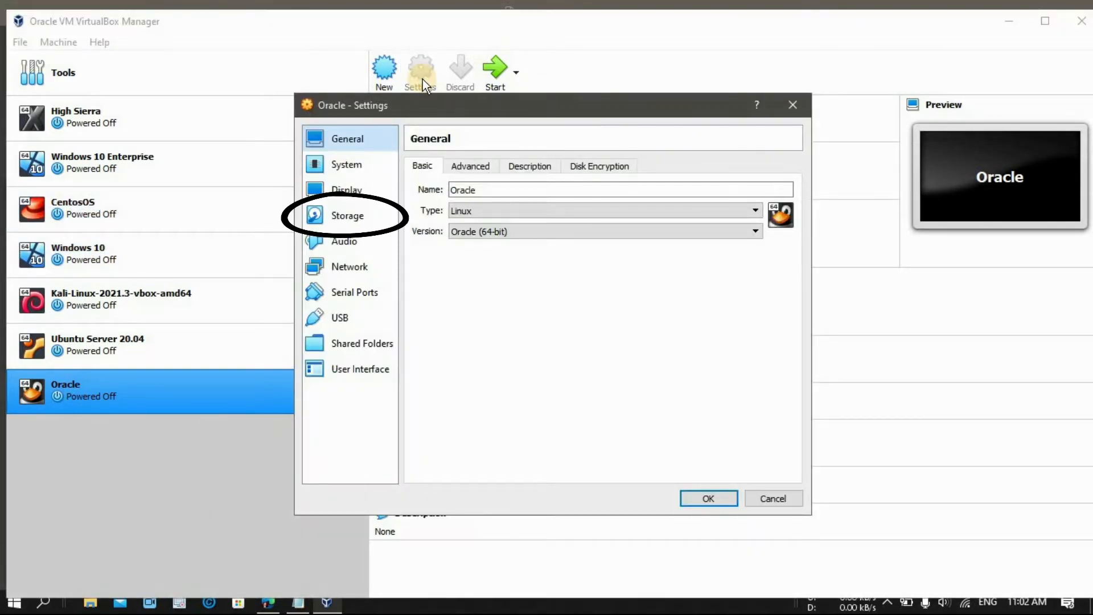
pyautogui.click(364, 219)
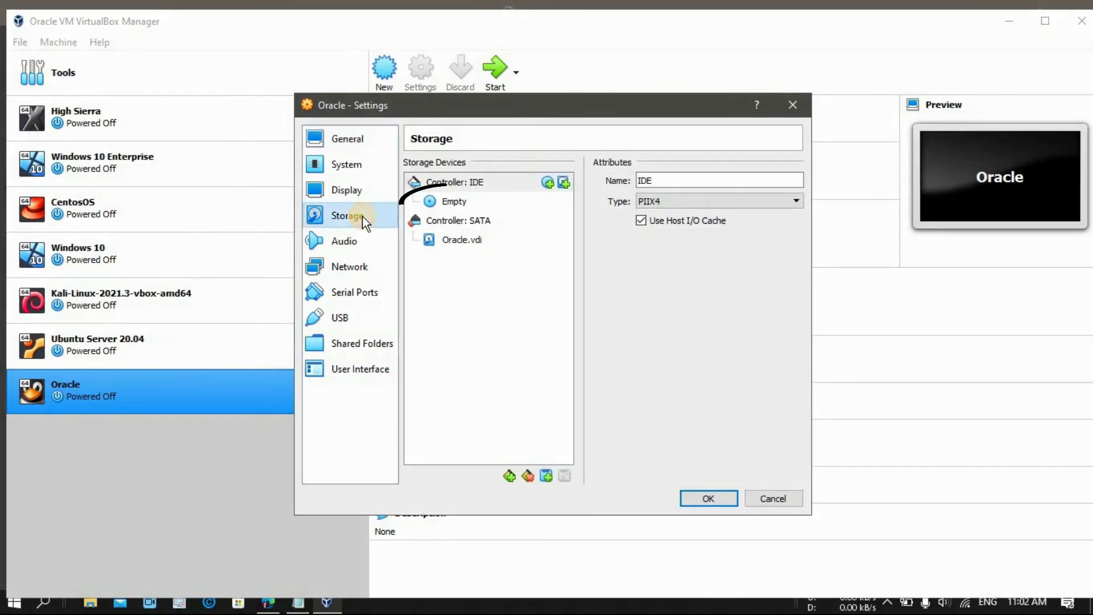
pyautogui.click(447, 208)
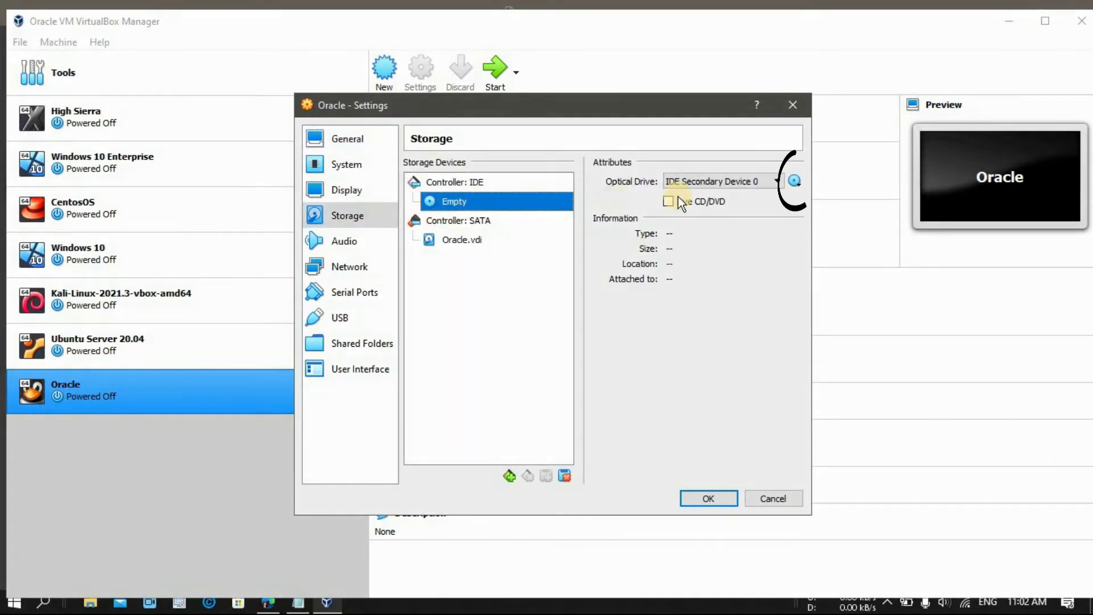
pyautogui.click(792, 182)
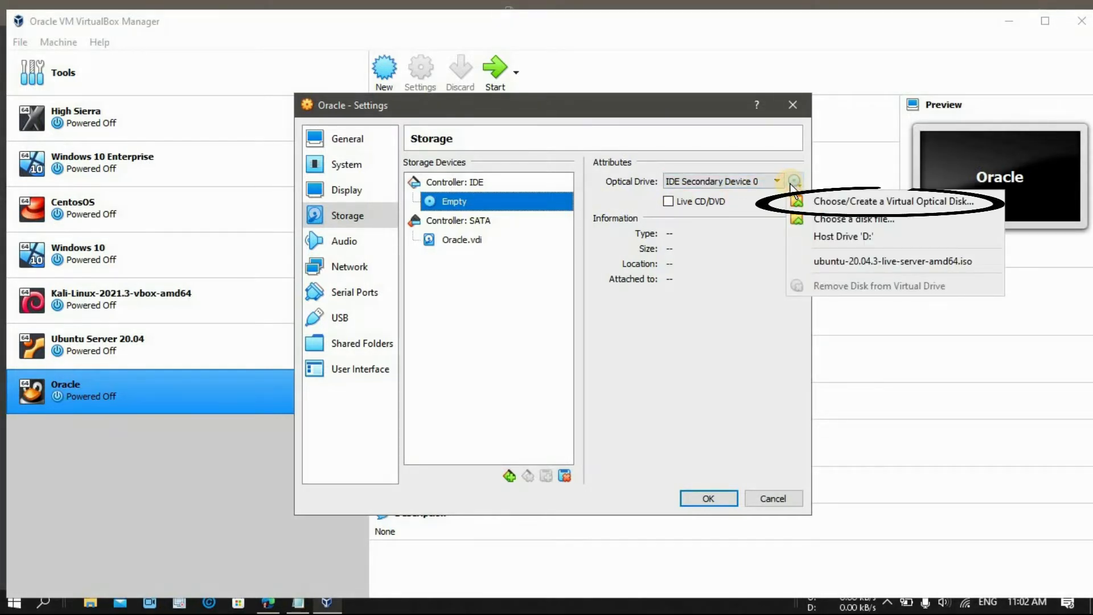
pyautogui.click(832, 202)
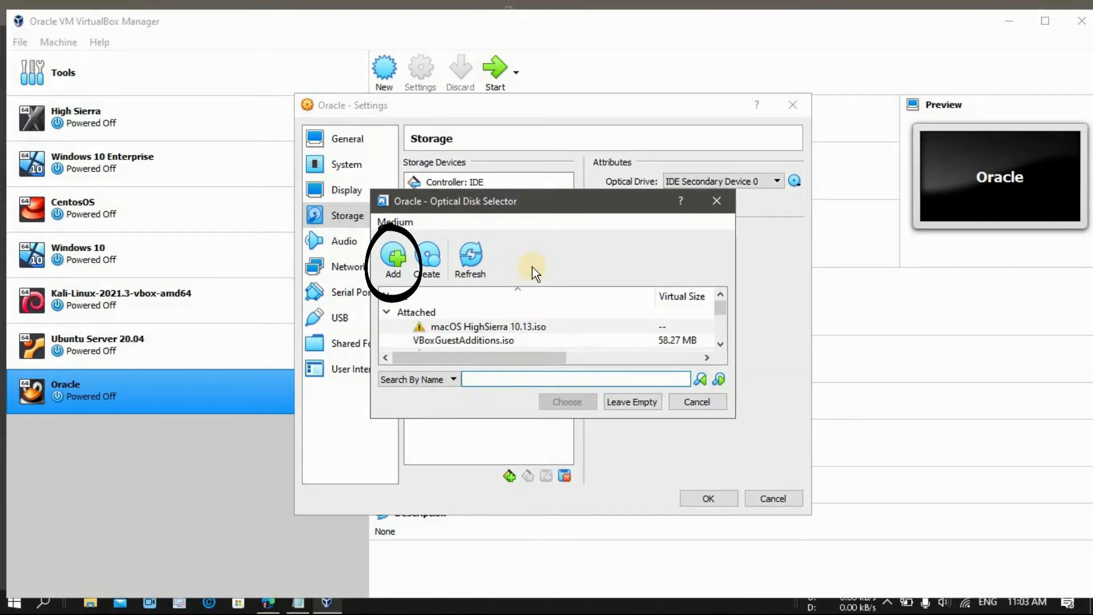
# Step: Add V1018317-01.iso, insert it into the optical drive, and save the settings
pyautogui.click(395, 269)
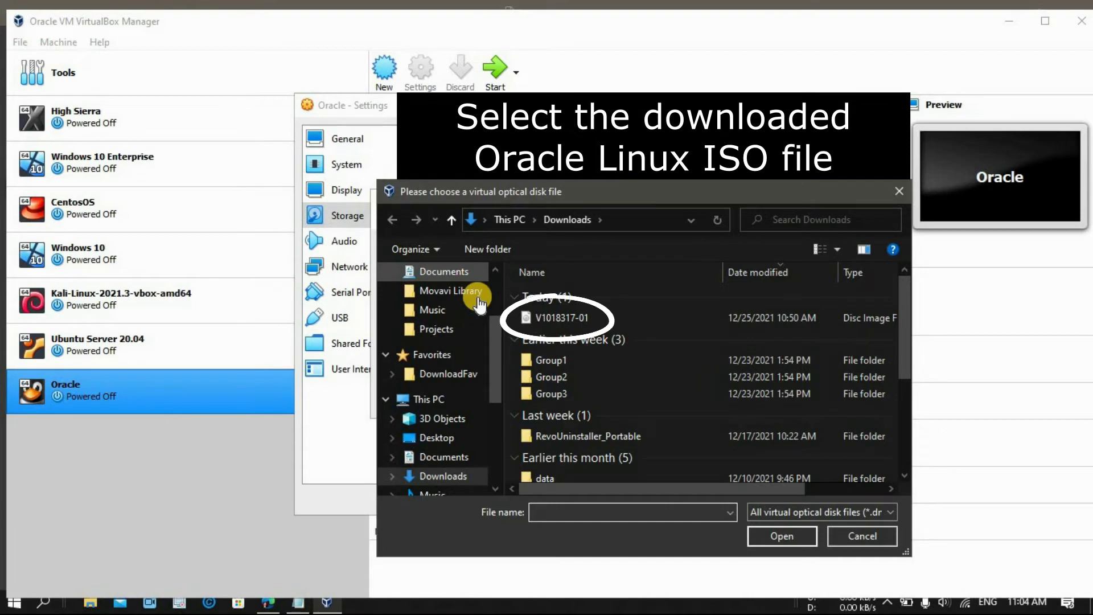
pyautogui.click(545, 319)
pyautogui.click(766, 535)
pyautogui.scroll(-2, 716, 338)
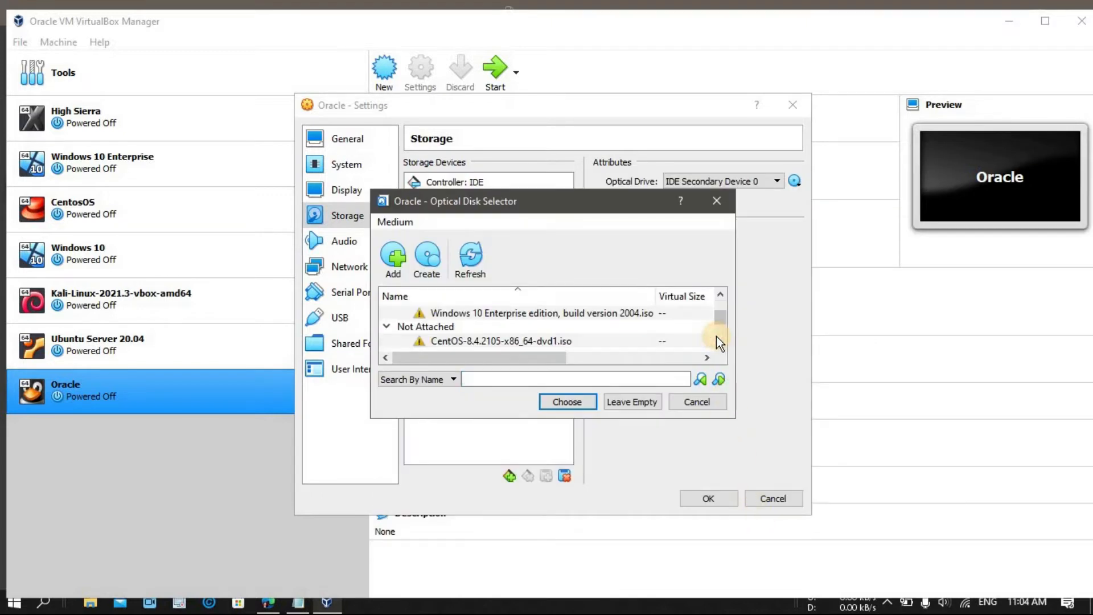
pyautogui.scroll(-3, 718, 336)
pyautogui.scroll(-1, 718, 335)
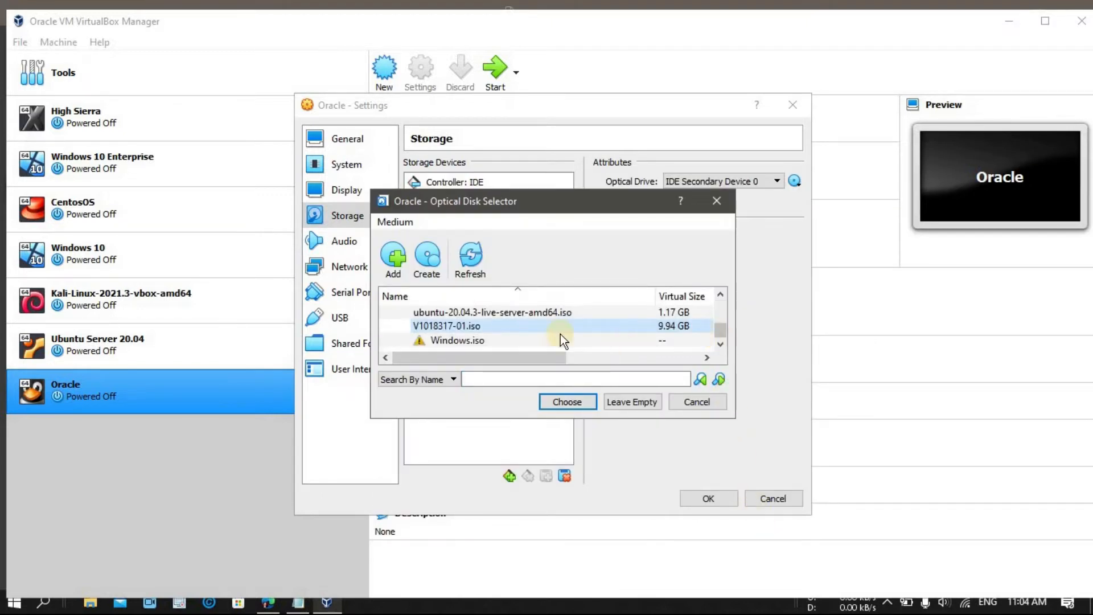
pyautogui.click(552, 403)
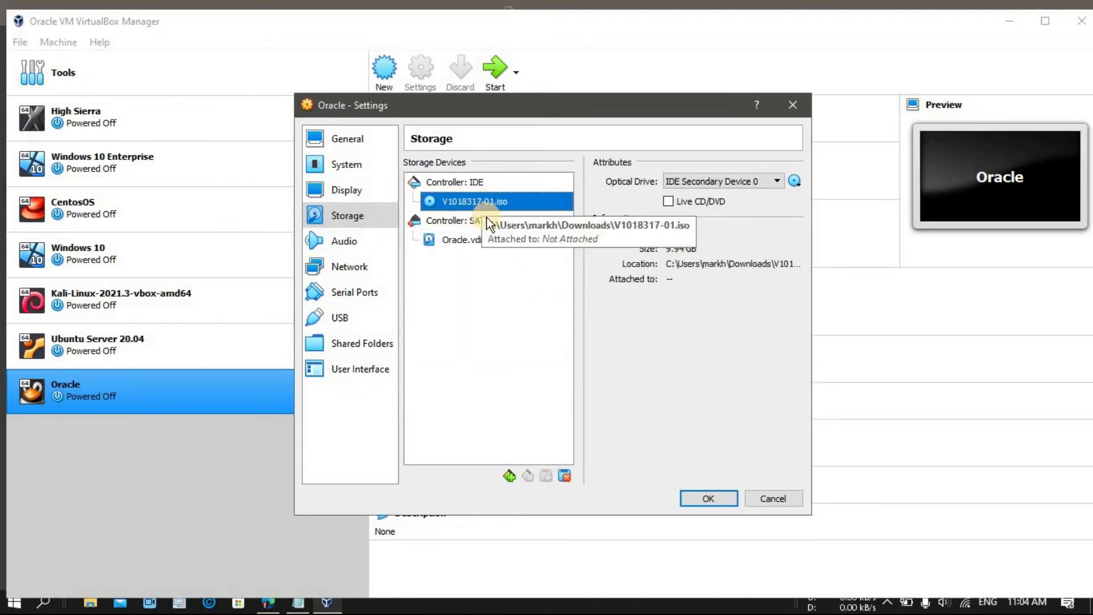
pyautogui.click(698, 497)
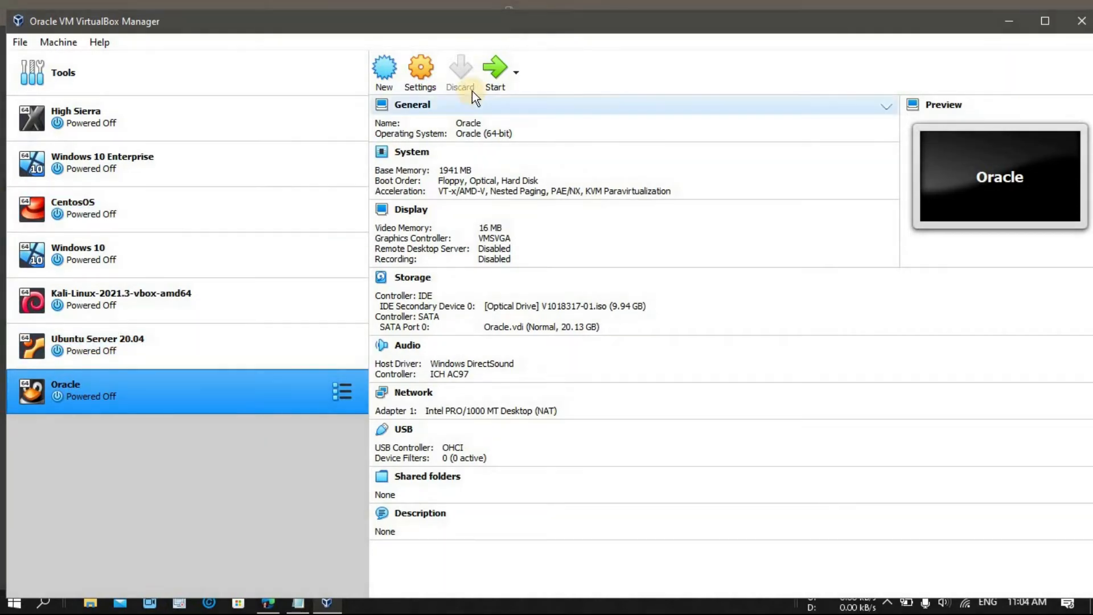
# Step: Start the Oracle VM and boot 'Install Oracle Linux 8.5.0' from the boot menu
pyautogui.click(489, 79)
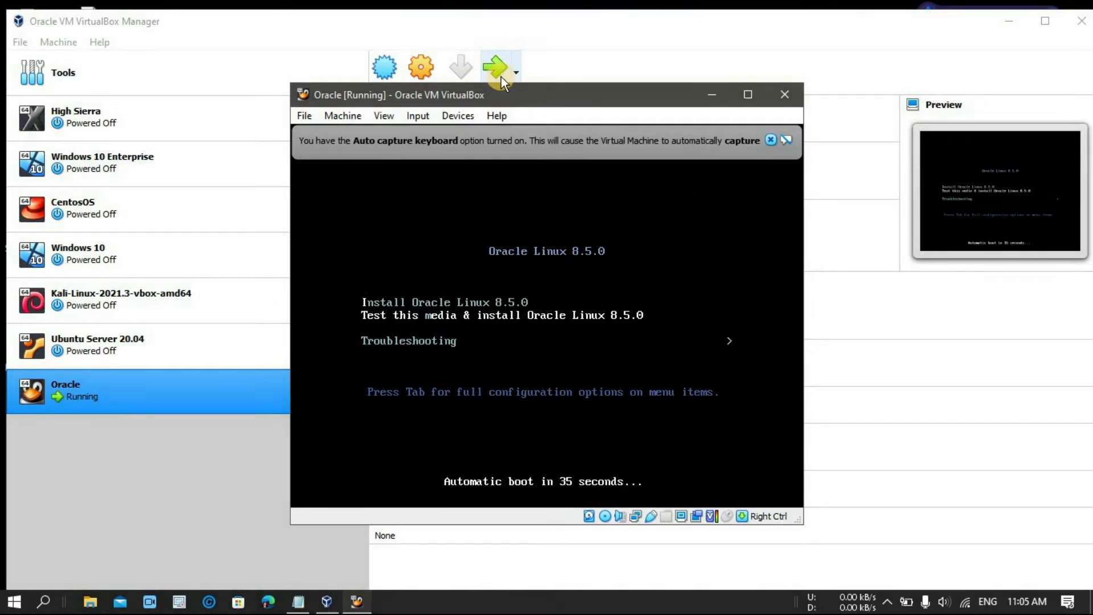
pyautogui.press('Up')
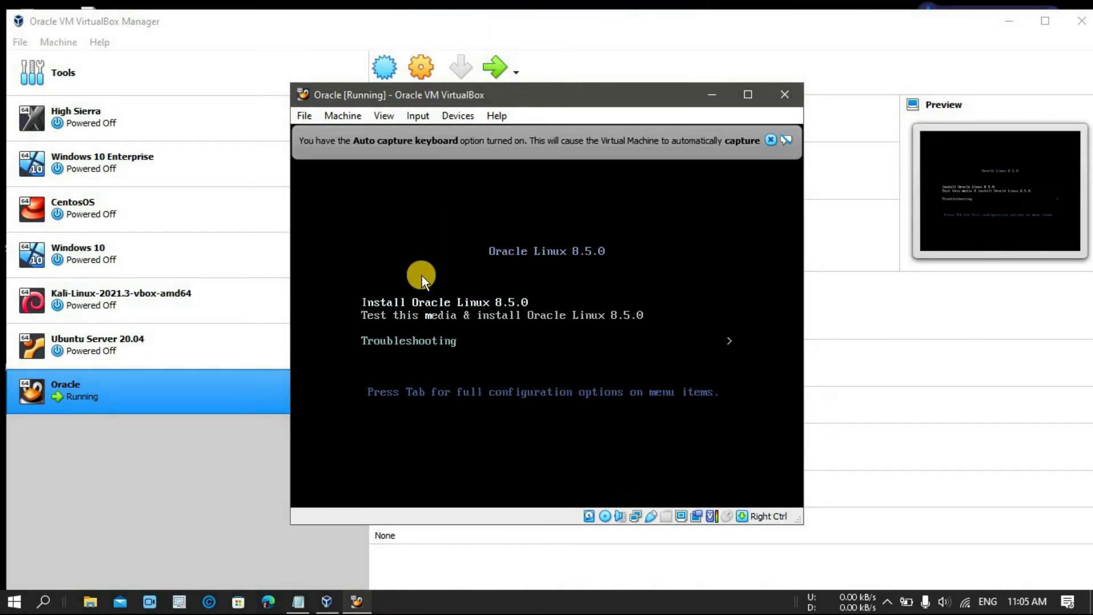
pyautogui.press('Return')
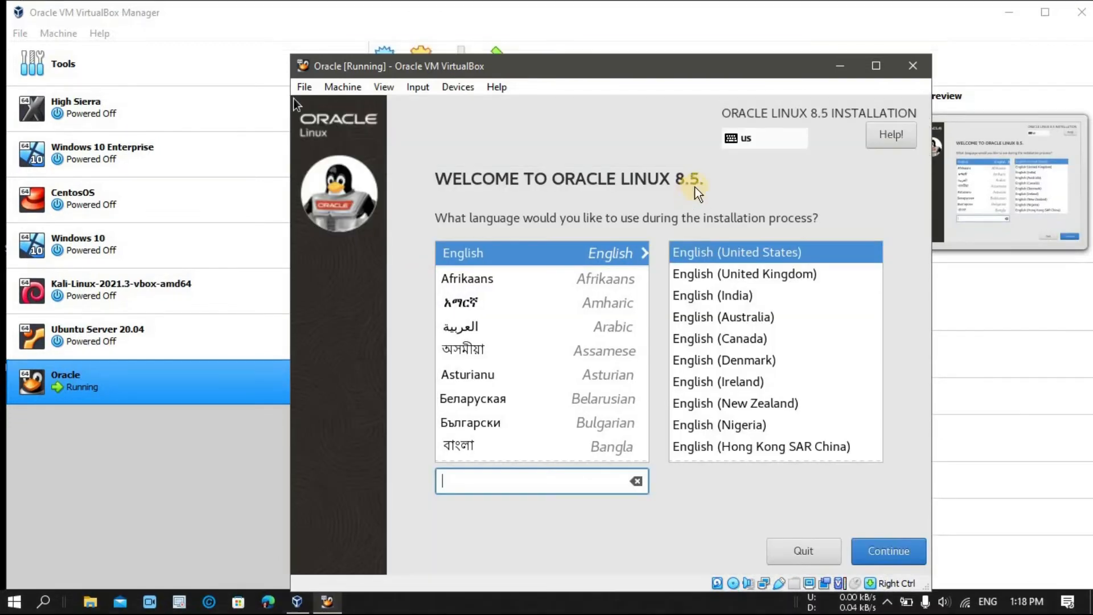
# Step: Keep English (United States) and accept automatic partitioning on the 20.13 GiB disk
pyautogui.click(879, 66)
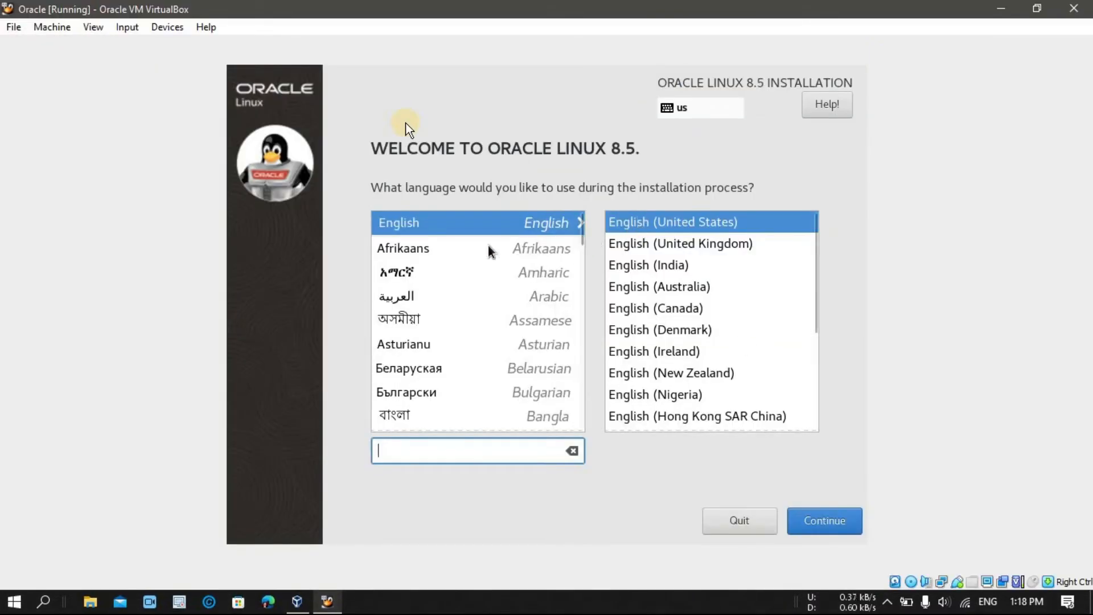
pyautogui.click(825, 521)
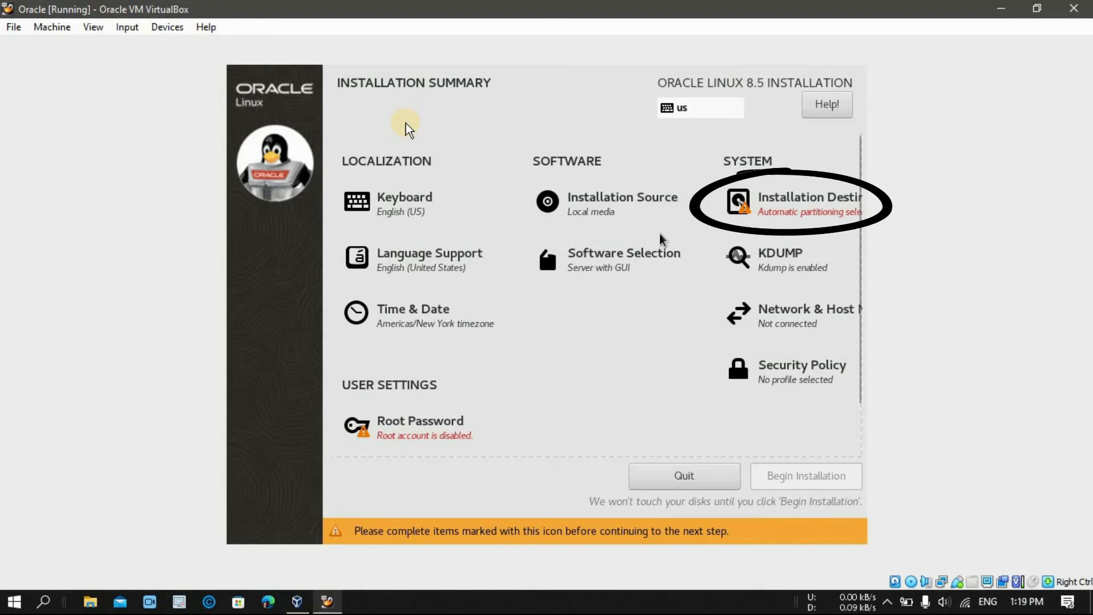
pyautogui.click(793, 211)
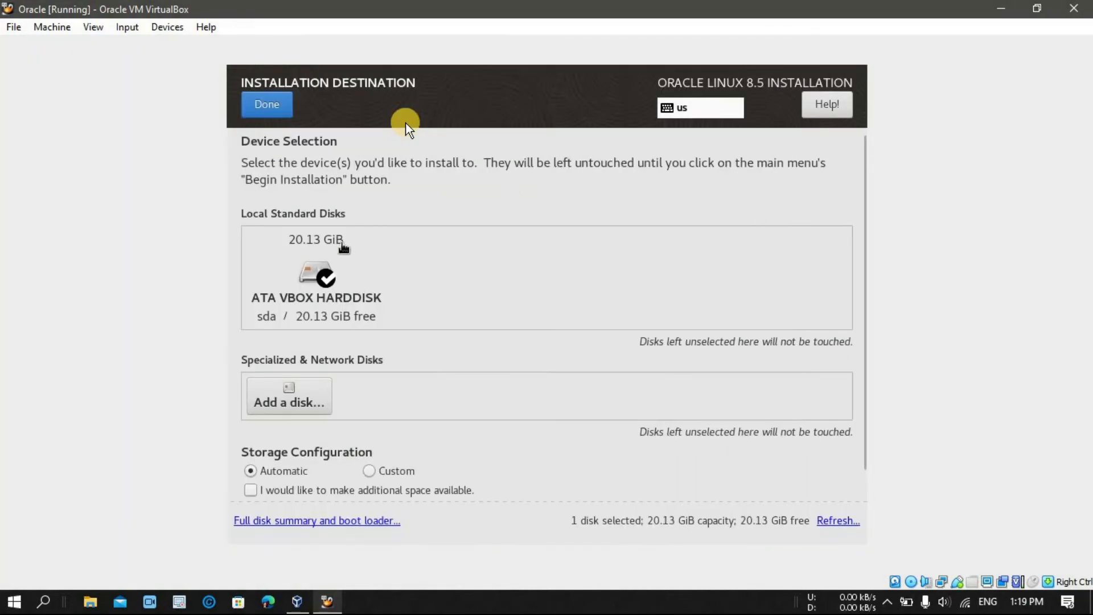
pyautogui.click(274, 101)
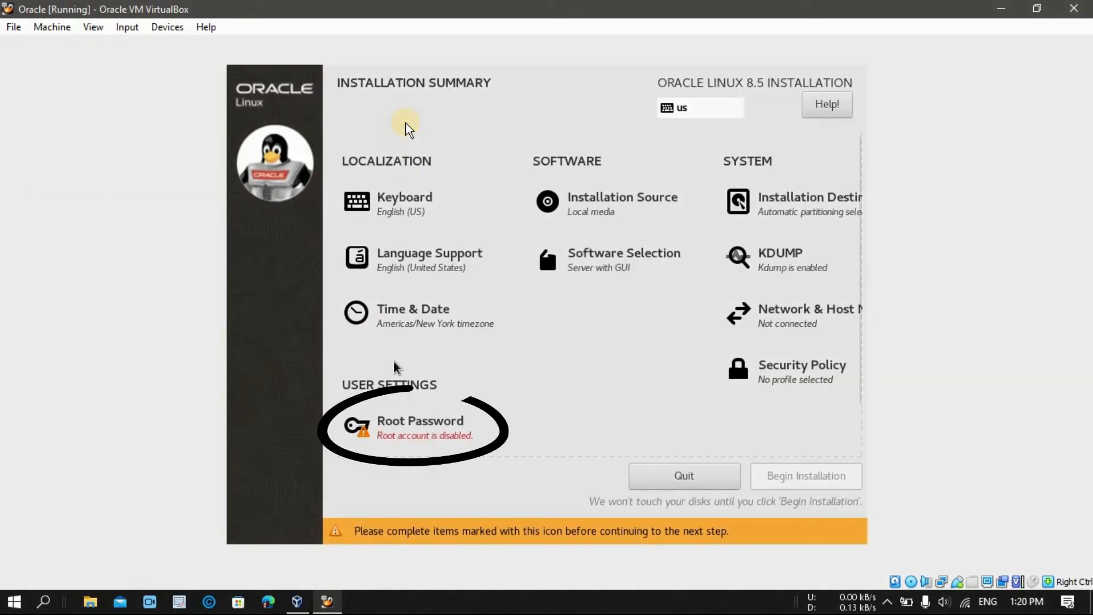
# Step: Set and confirm the root password, then begin the Oracle Linux installation
pyautogui.click(443, 447)
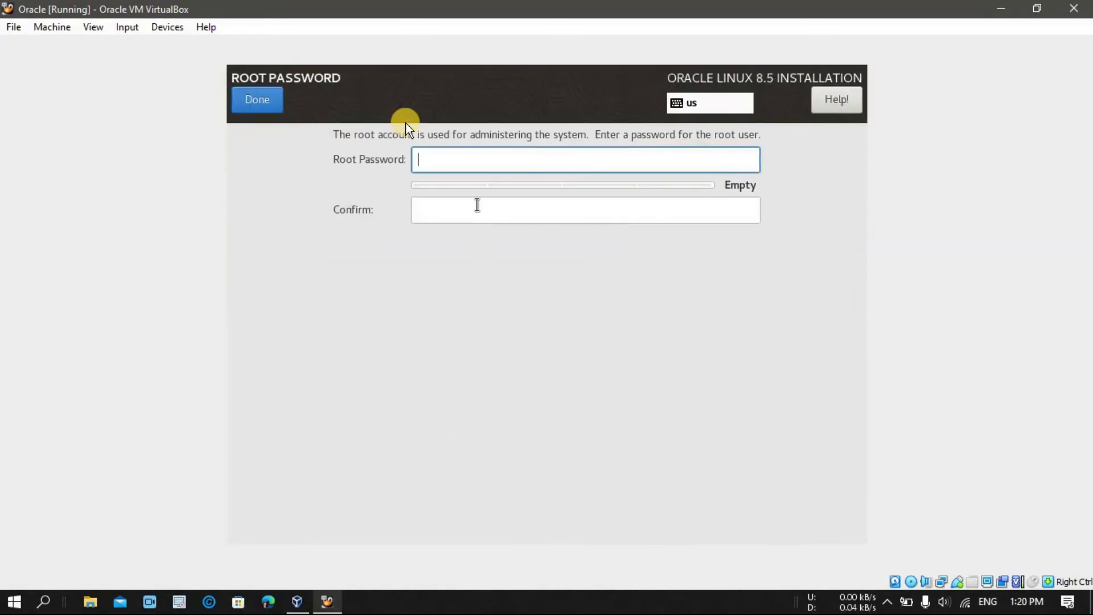
pyautogui.write('••••')
pyautogui.press('Tab')
pyautogui.write('••')
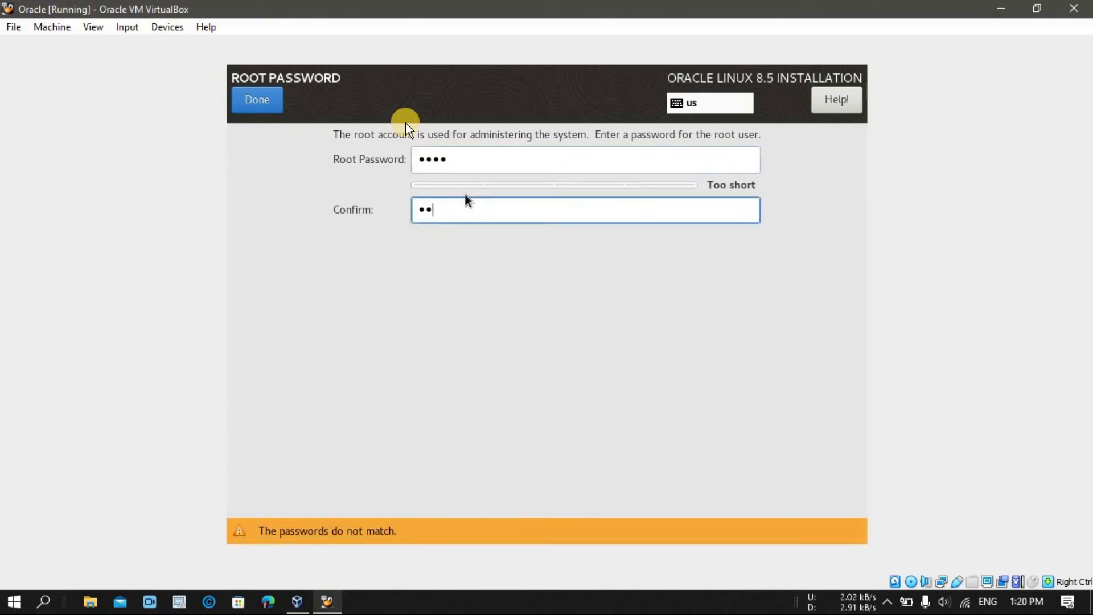
pyautogui.write('••')
pyautogui.click(256, 101)
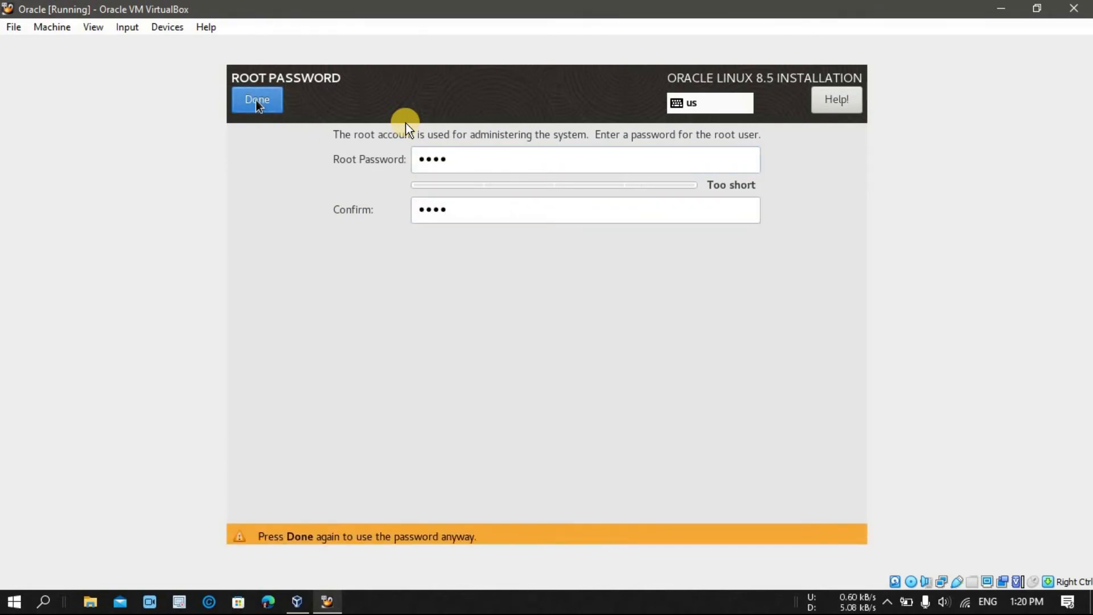
pyautogui.click(257, 101)
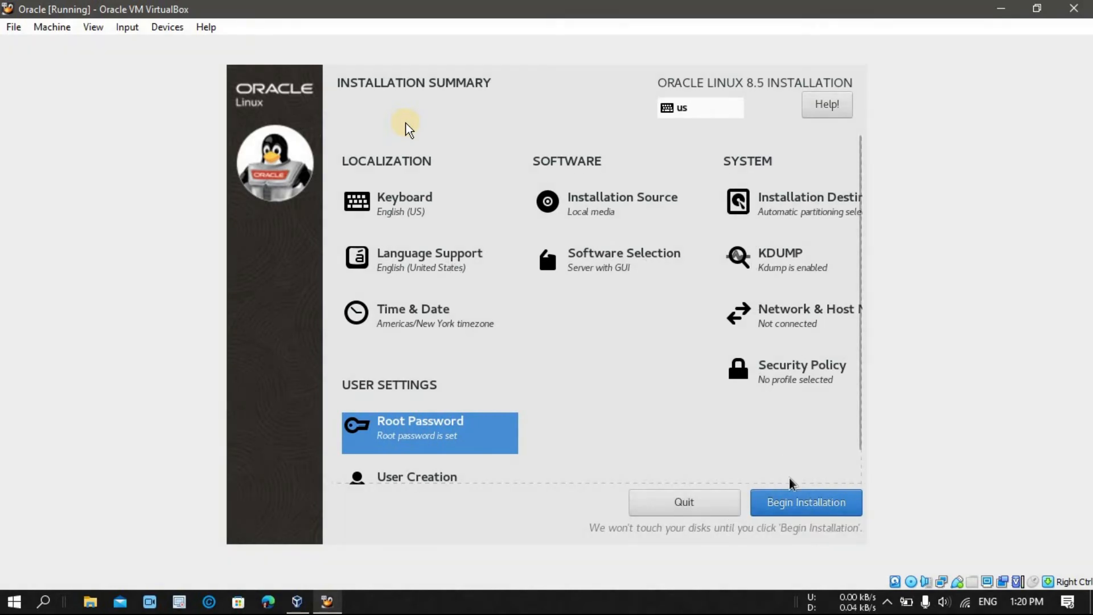
pyautogui.click(815, 511)
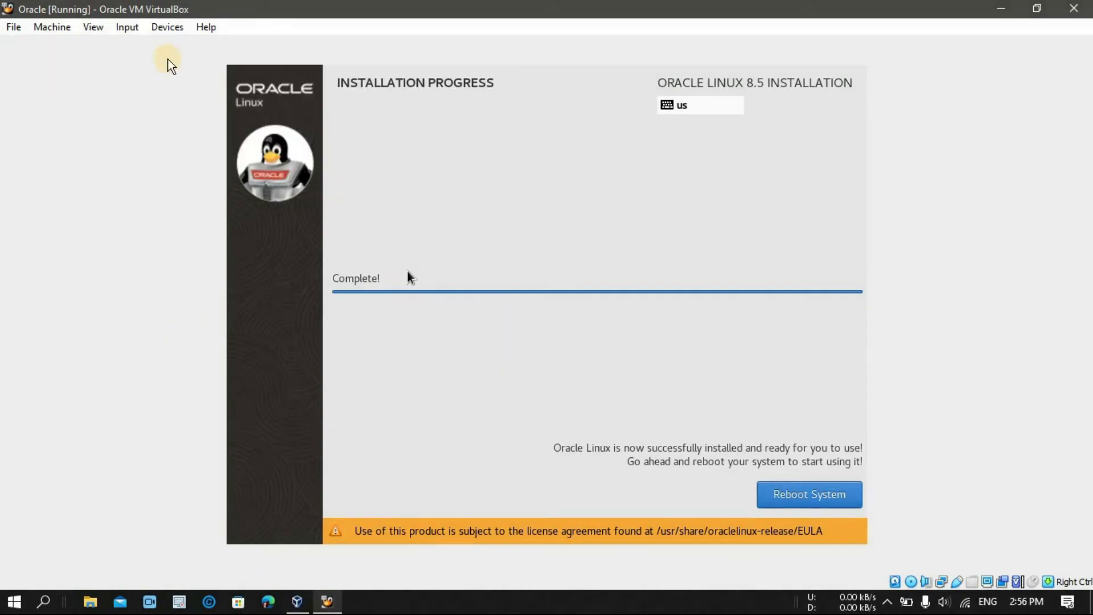
# Step: After installation completes, show the VM's Devices > Optical Drives choices
pyautogui.click(166, 28)
pyautogui.moveTo(223, 46)
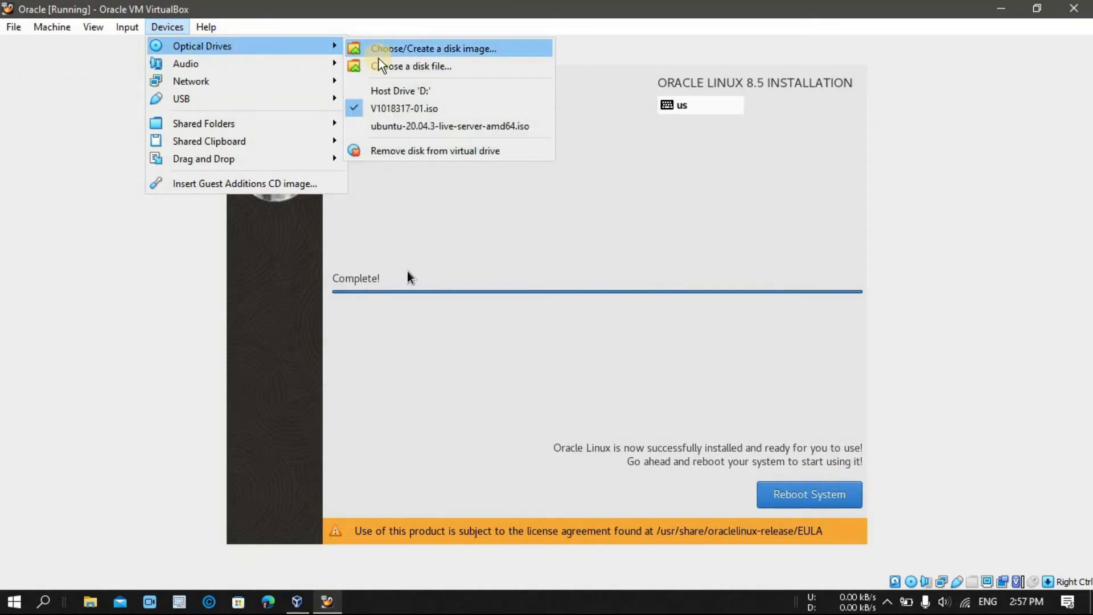
# Step: Force-unmount the Oracle Linux installer ISO from the VM's optical drive
pyautogui.click(356, 111)
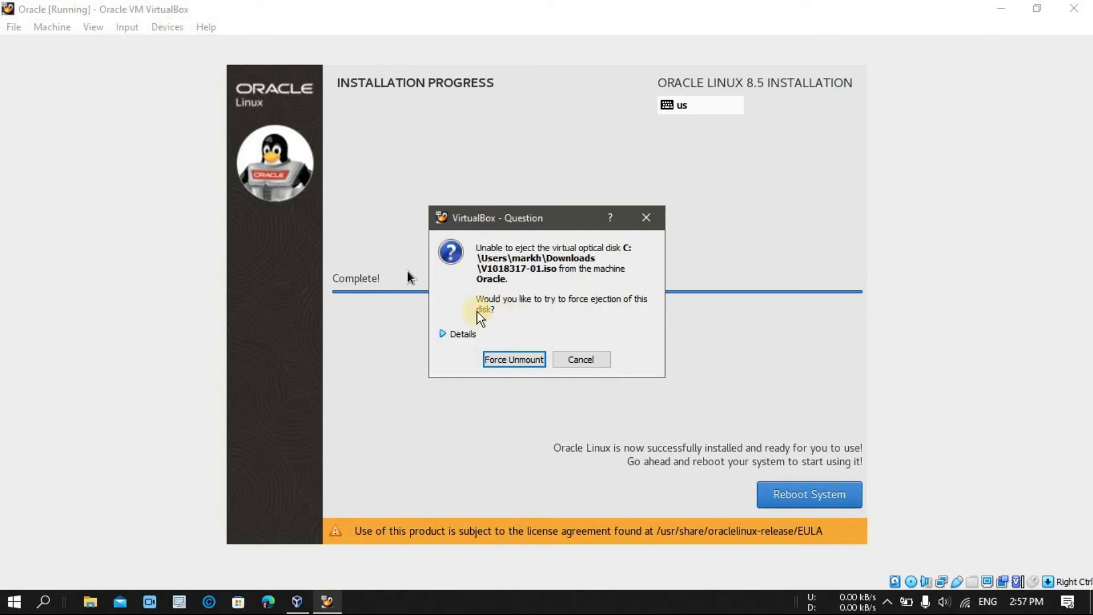
pyautogui.click(446, 336)
pyautogui.click(447, 336)
pyautogui.click(511, 361)
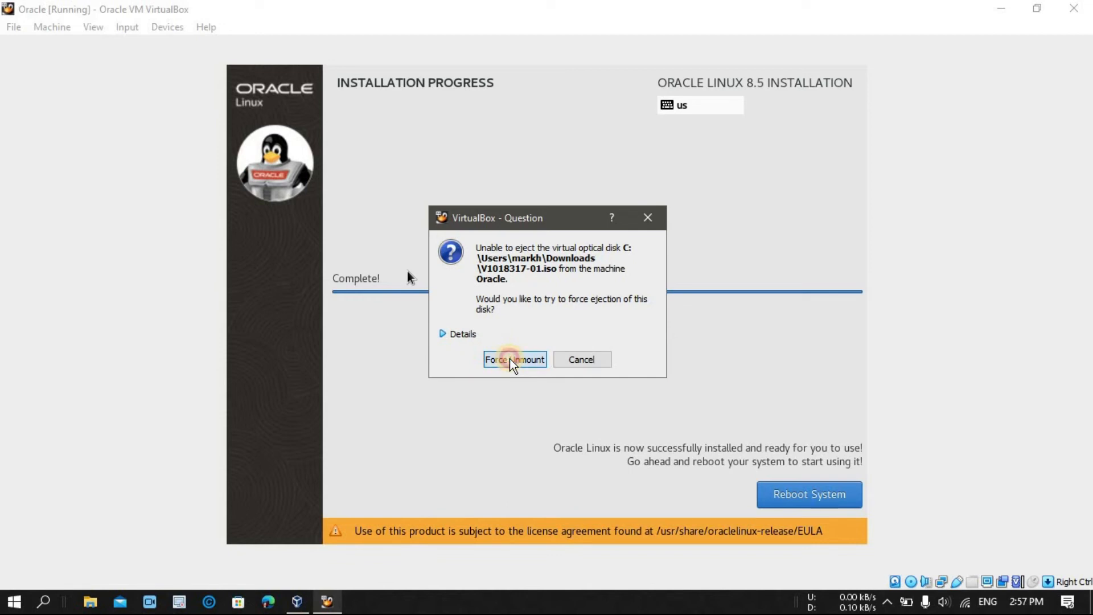
# Step: Confirm the optical drive is empty and return to the VM, declining mouse capture
pyautogui.click(167, 28)
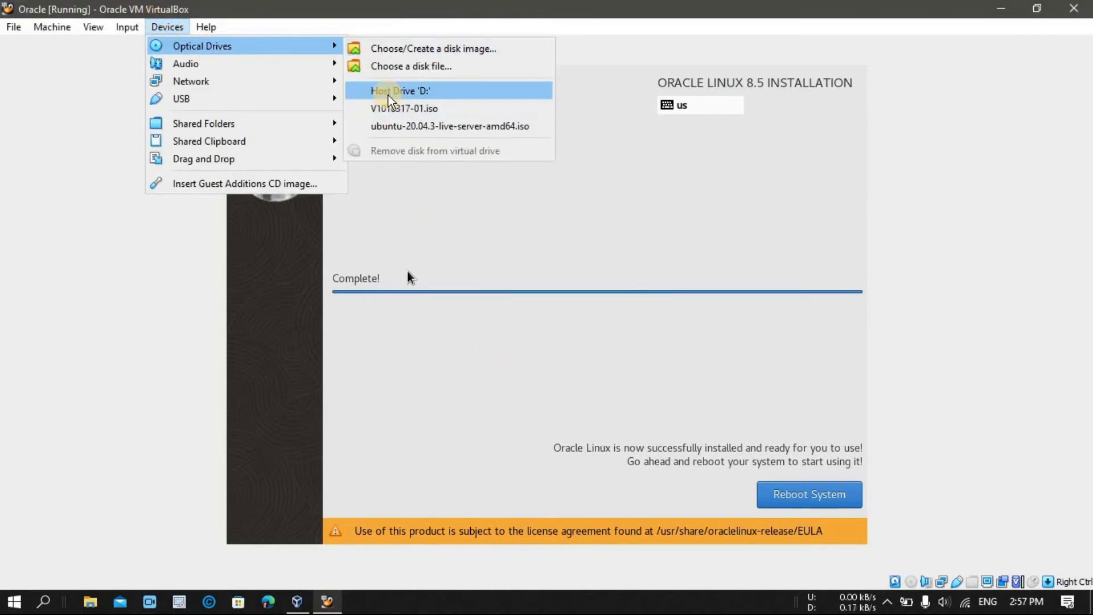
pyautogui.click(645, 334)
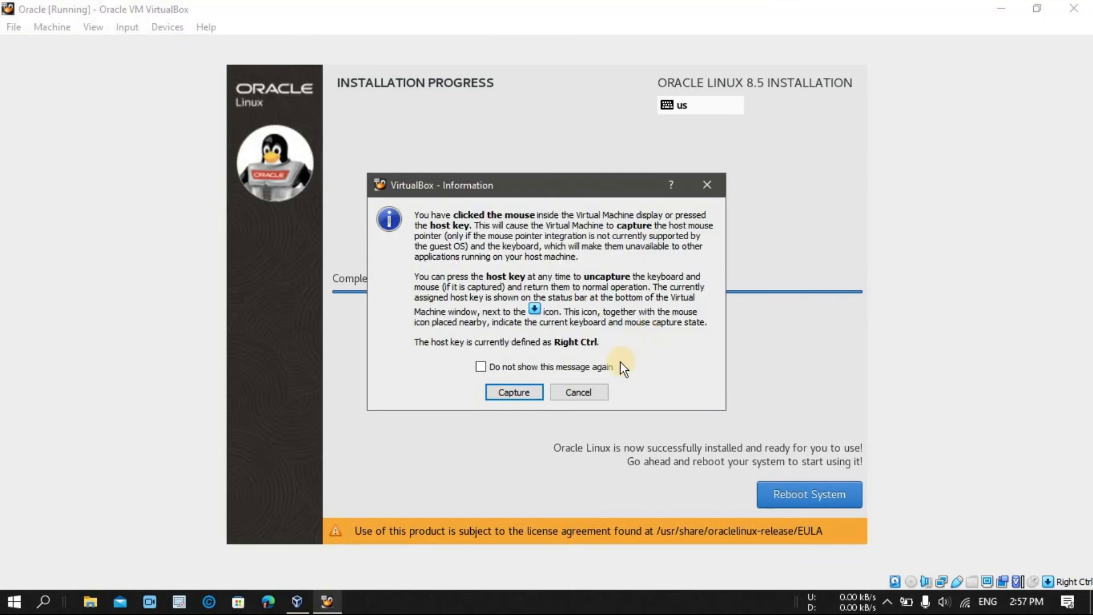
pyautogui.click(598, 393)
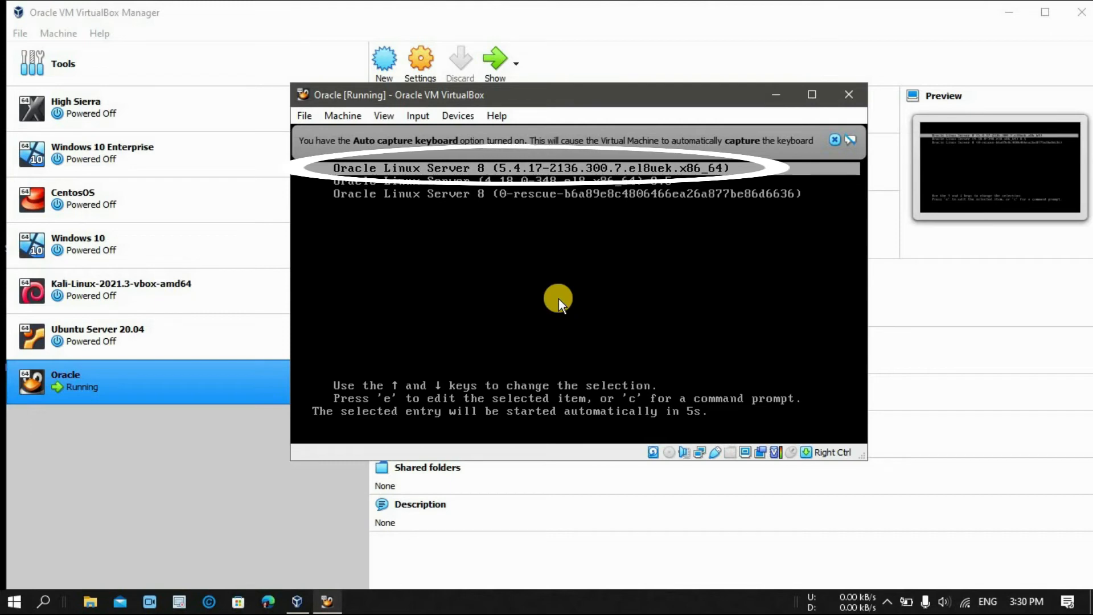
# Step: Boot the default Oracle Linux kernel and accept the license agreement in Initial Setup
pyautogui.press('Return')
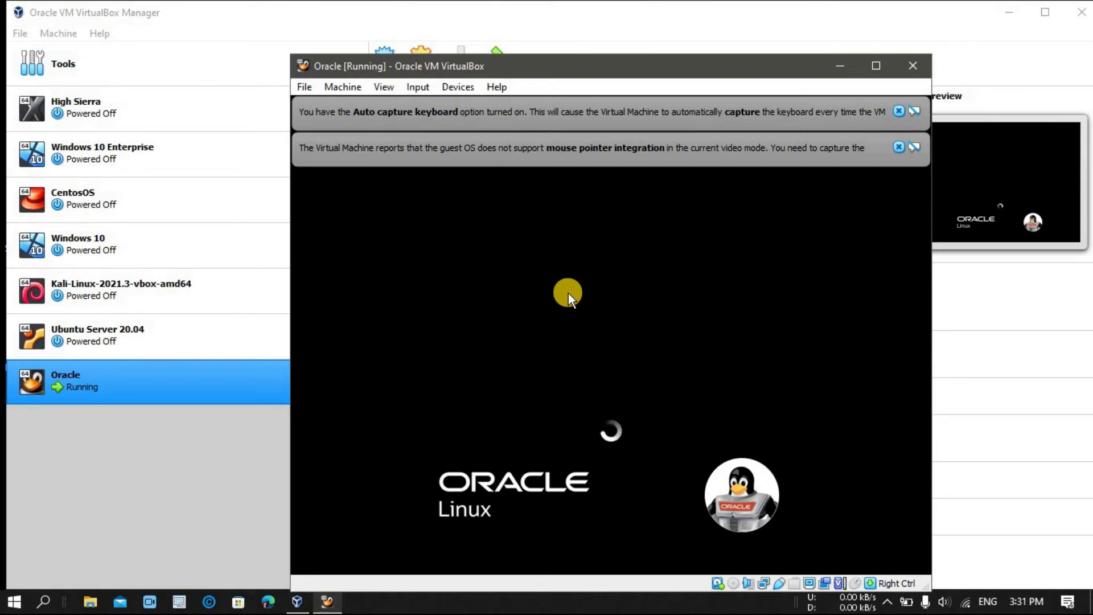
pyautogui.click(900, 147)
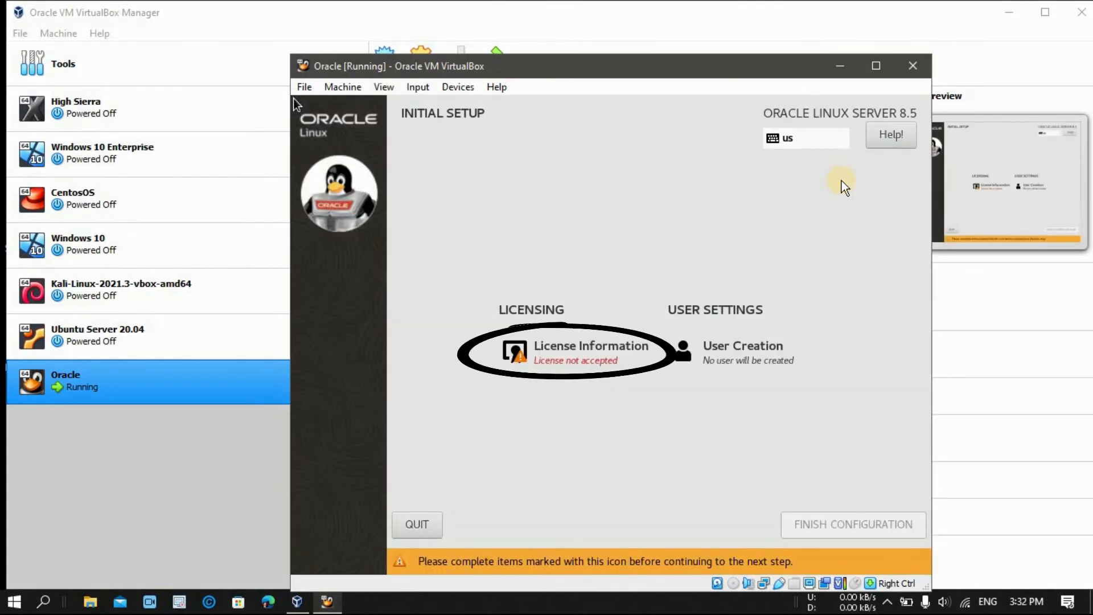
pyautogui.click(601, 359)
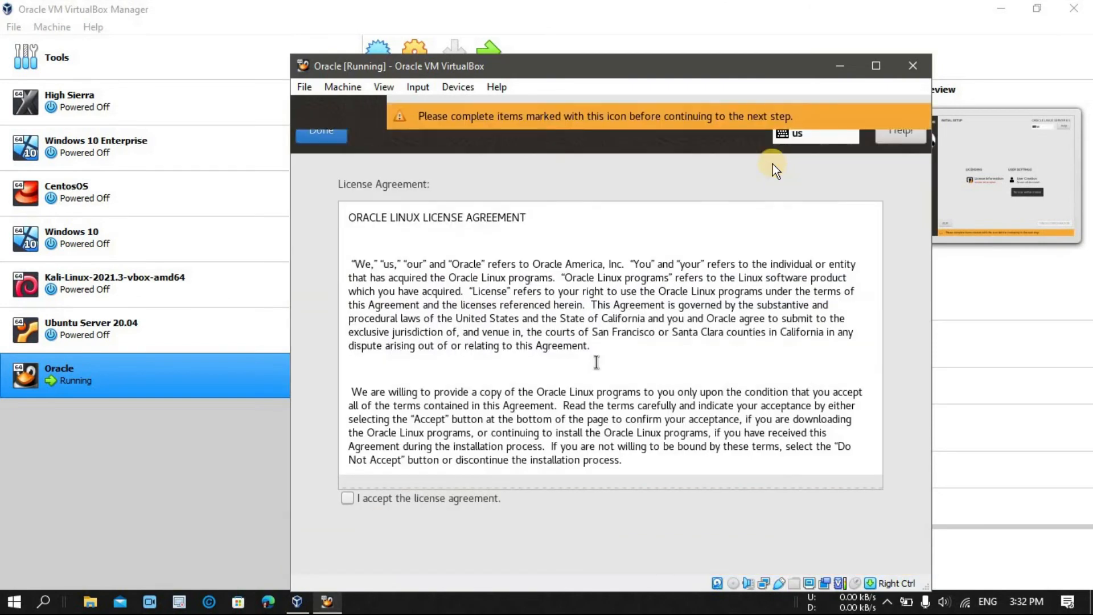
pyautogui.click(413, 502)
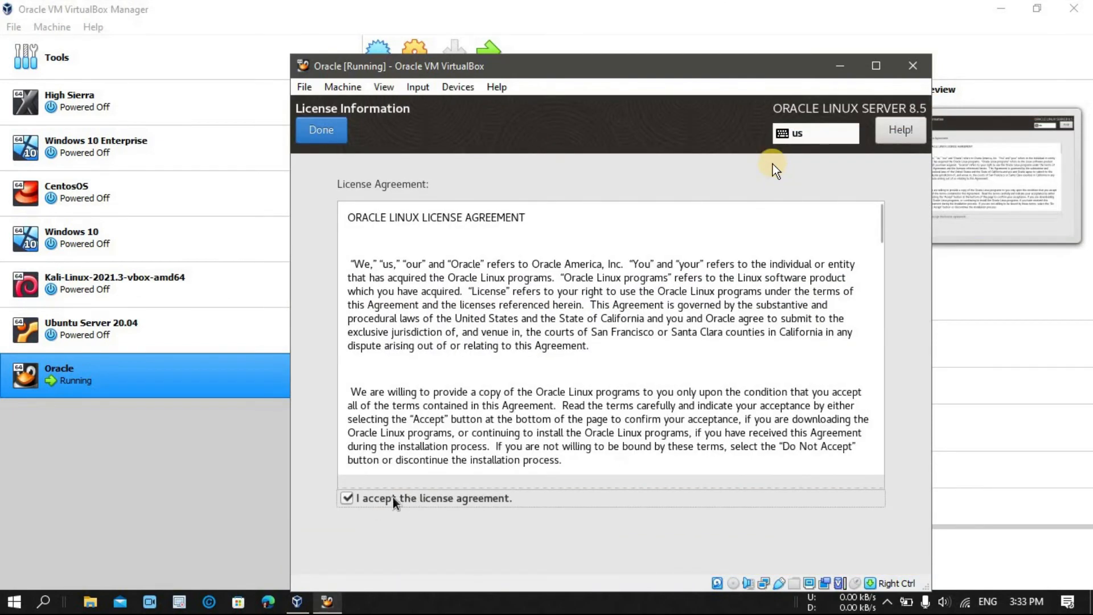
pyautogui.click(320, 131)
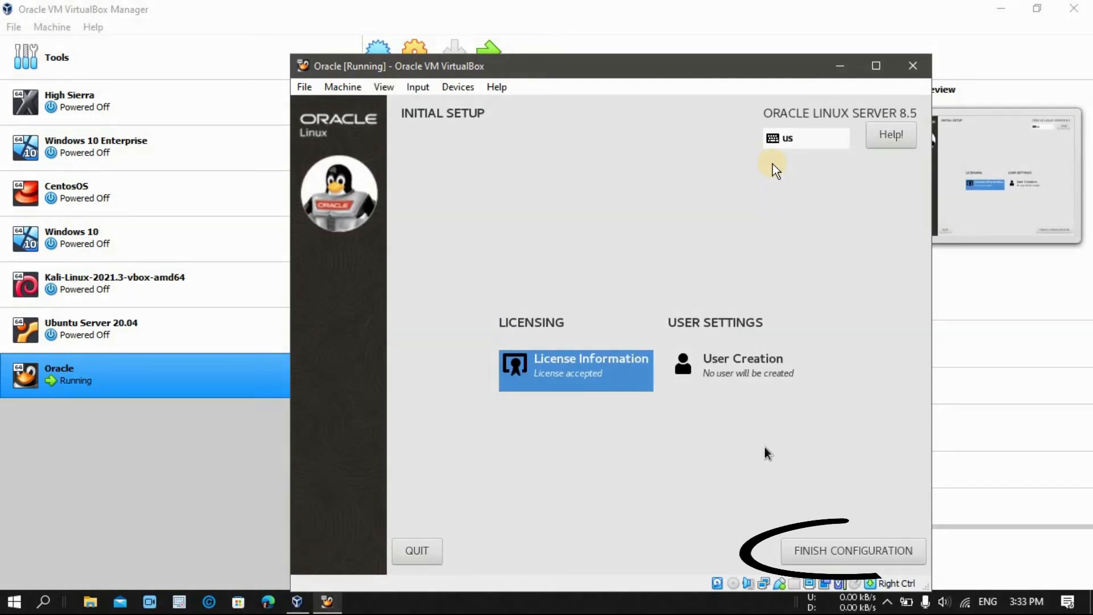
# Step: Finish configuration, passing Welcome, turning location services off, and skipping online accounts
pyautogui.click(831, 549)
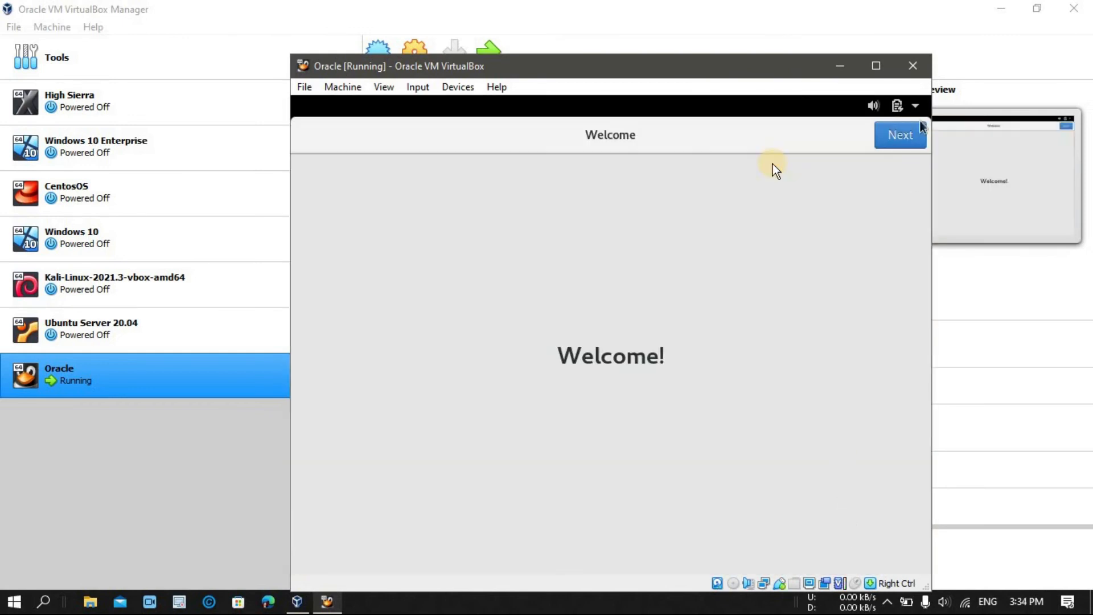
pyautogui.click(920, 129)
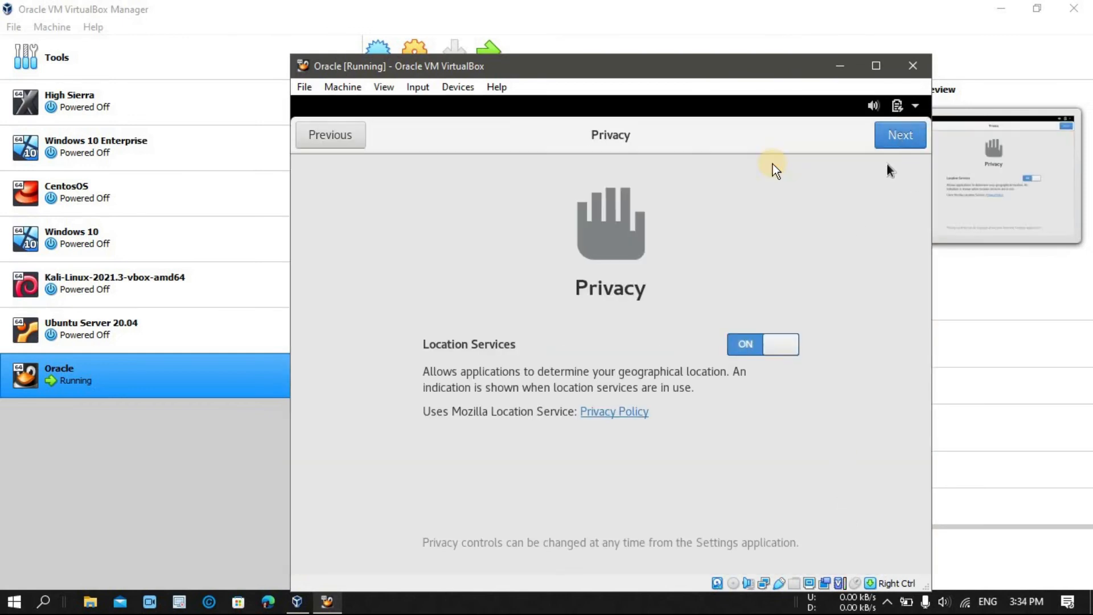
pyautogui.click(785, 351)
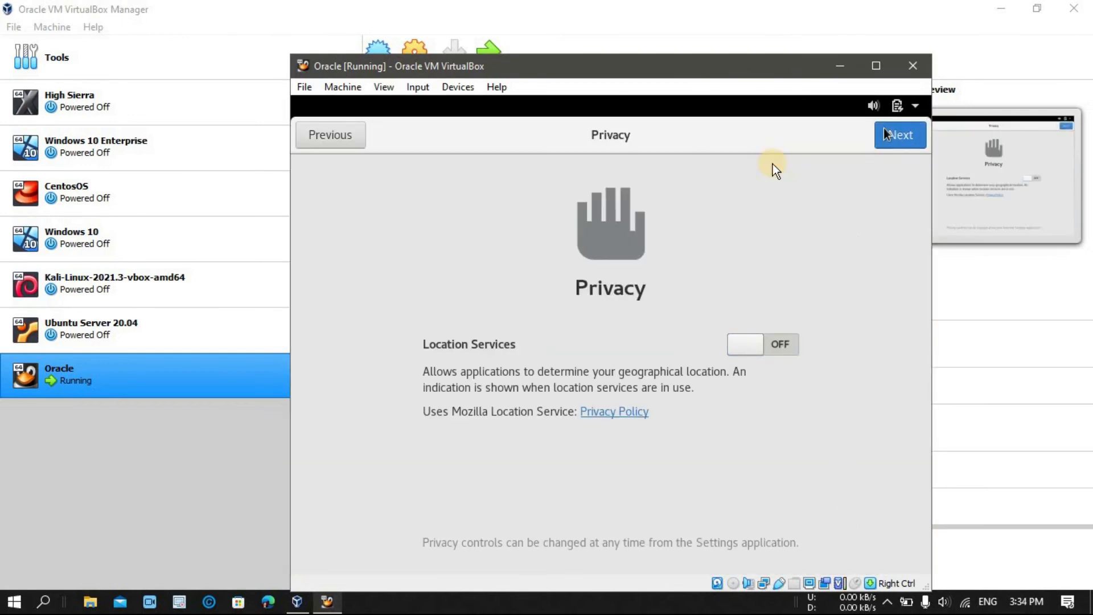
pyautogui.click(894, 138)
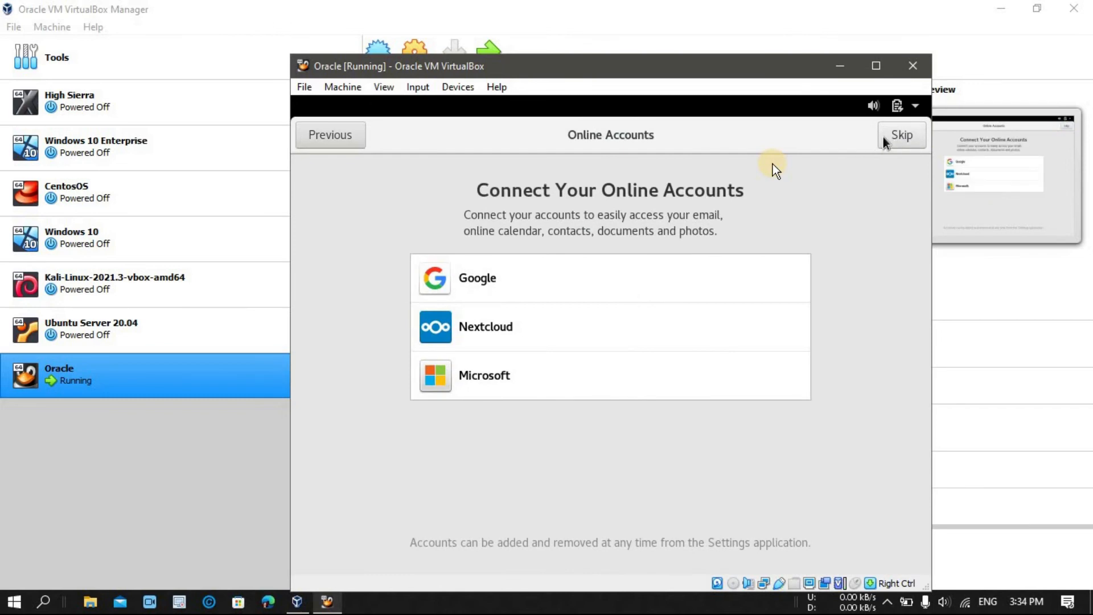
pyautogui.click(890, 142)
# Step: Enter the user's full name, then set and confirm the account password
pyautogui.write('Styles')
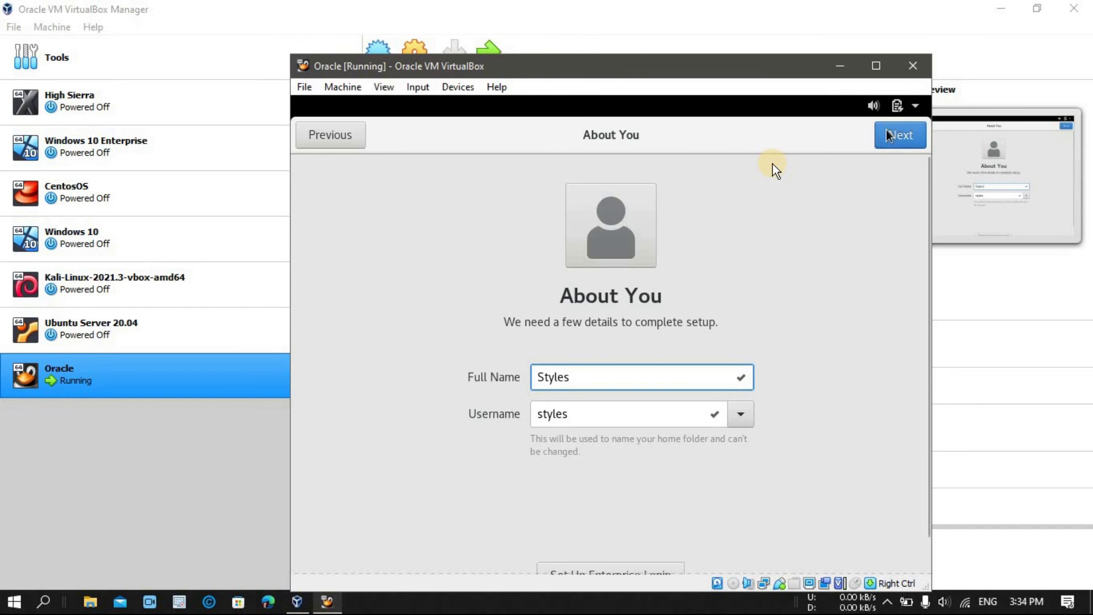
pyautogui.press('BackSpace')
pyautogui.write('nski')
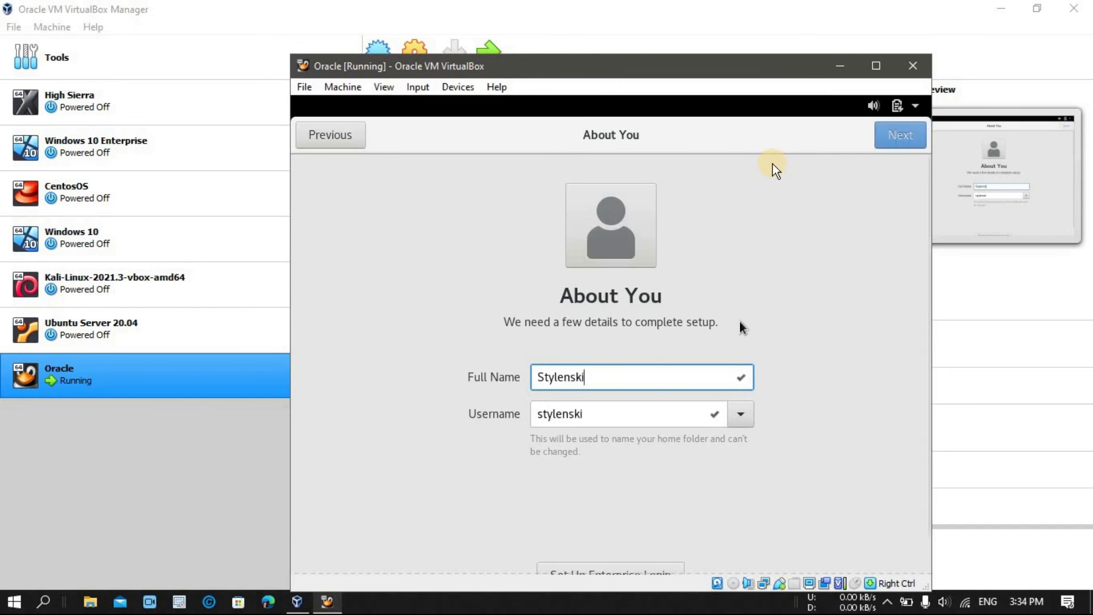
pyautogui.click(899, 139)
pyautogui.write('1234')
pyautogui.press('Tab')
pyautogui.write('1234')
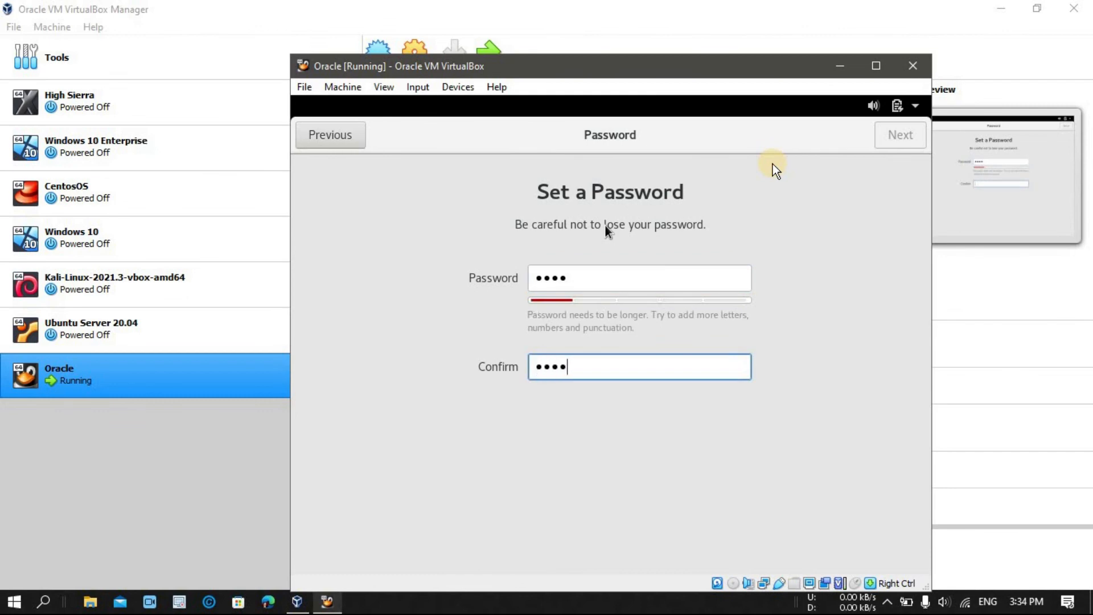
pyautogui.click(887, 142)
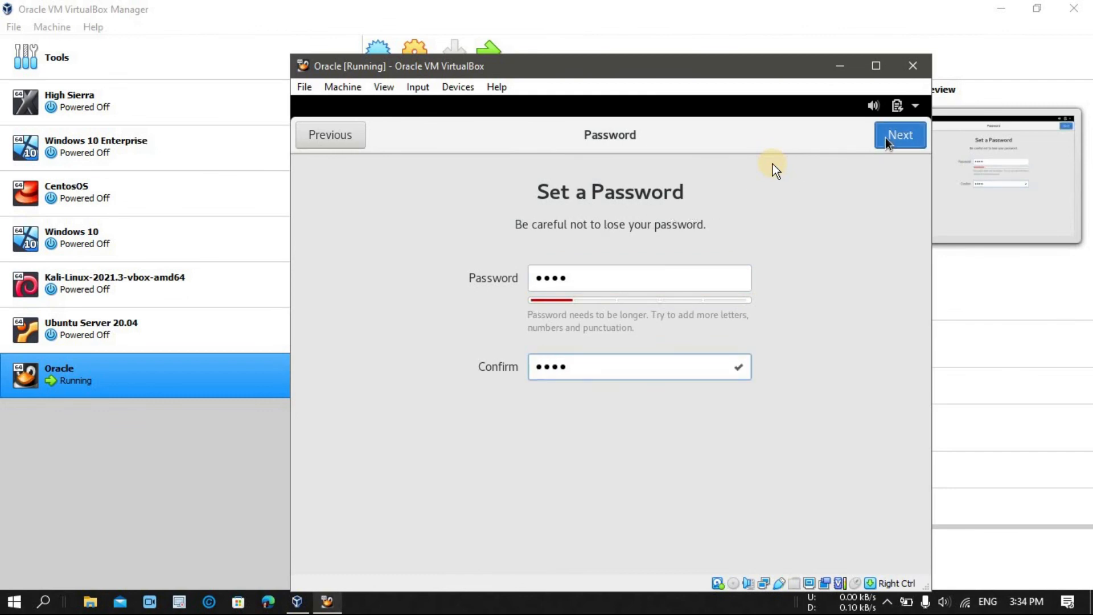
# Step: Start using the desktop, close the Getting Started help, and open Activities
pyautogui.click(592, 500)
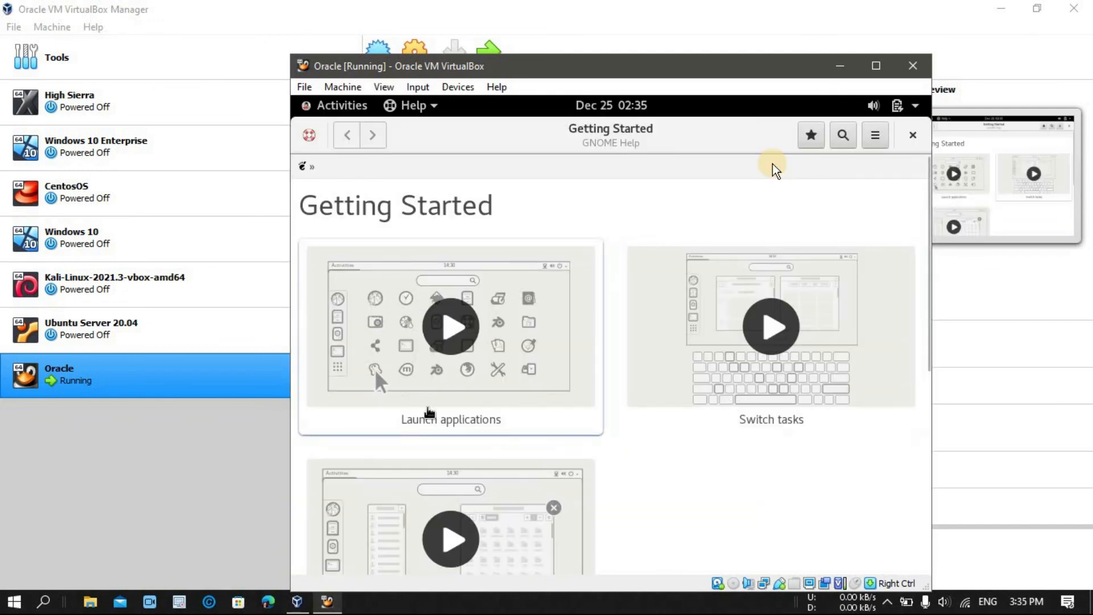
pyautogui.click(913, 135)
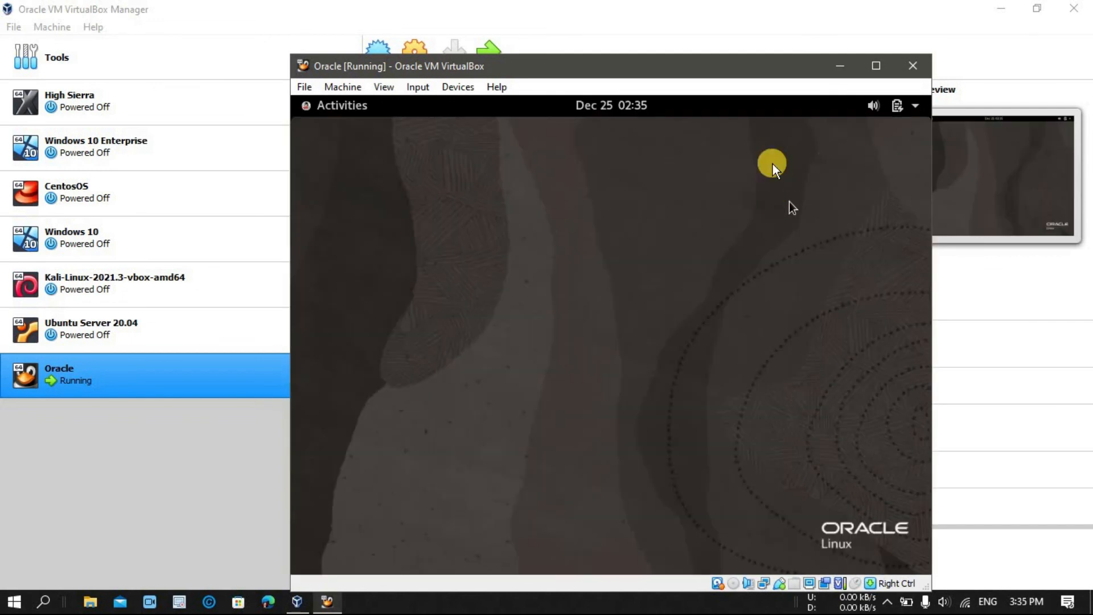
pyautogui.click(320, 110)
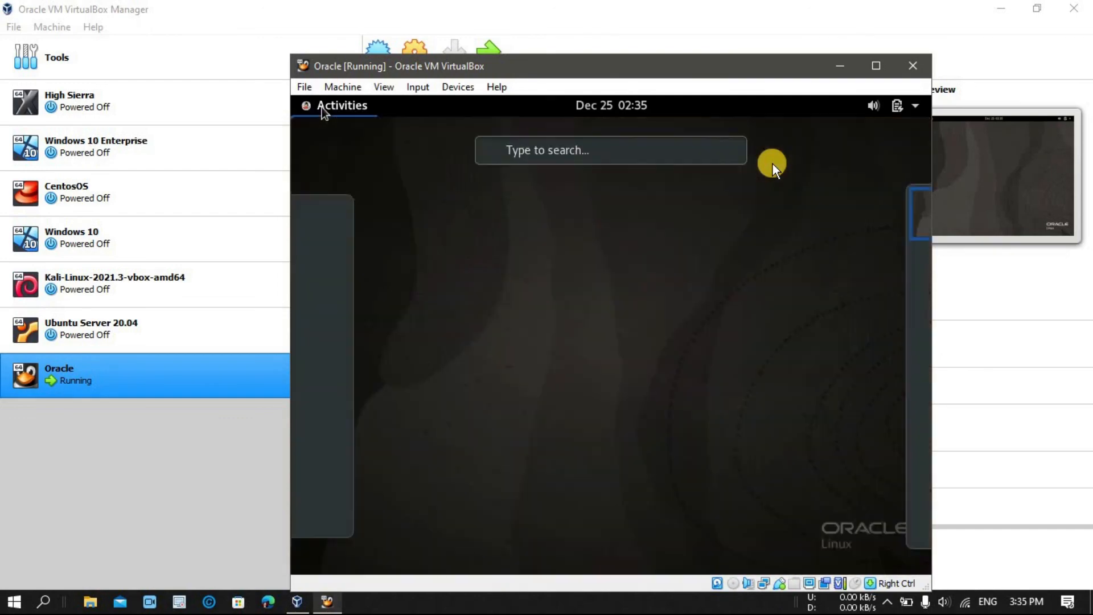